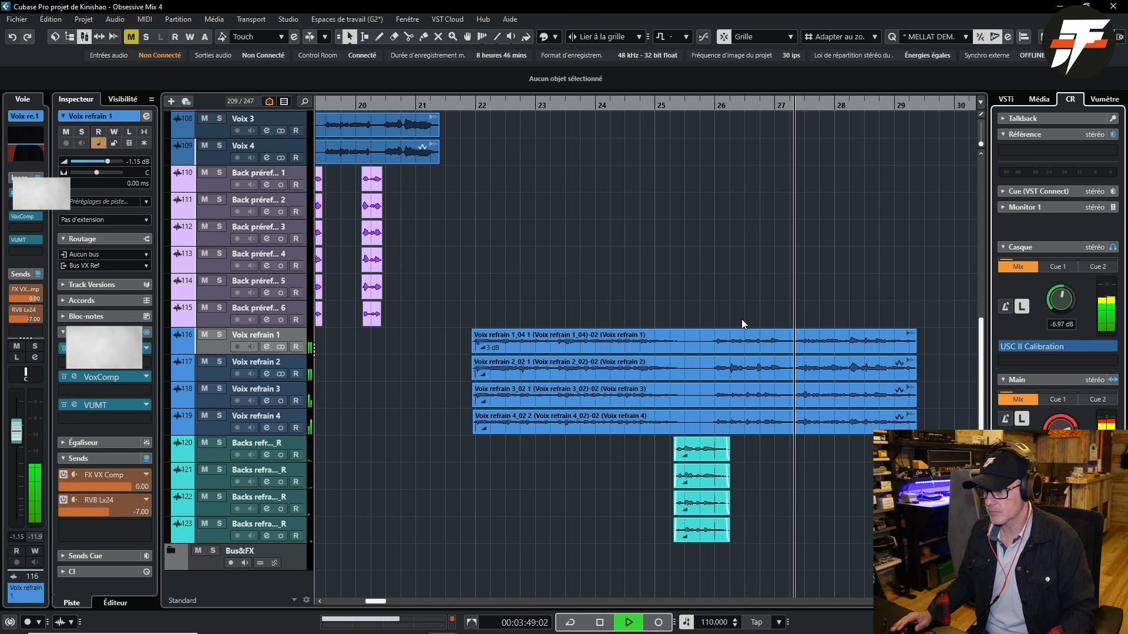
Step: Stop the playback and bring all occurrences of the refrain vocals into view in the arrangement
scroll(740, 319, "down", 3, "ctrl")
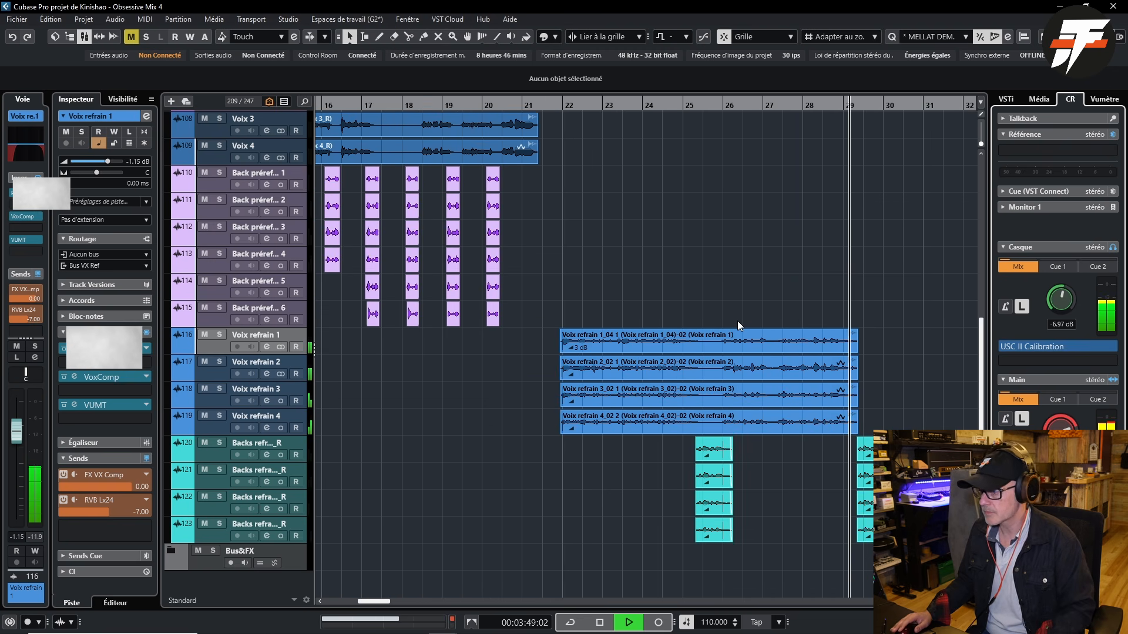
key("space")
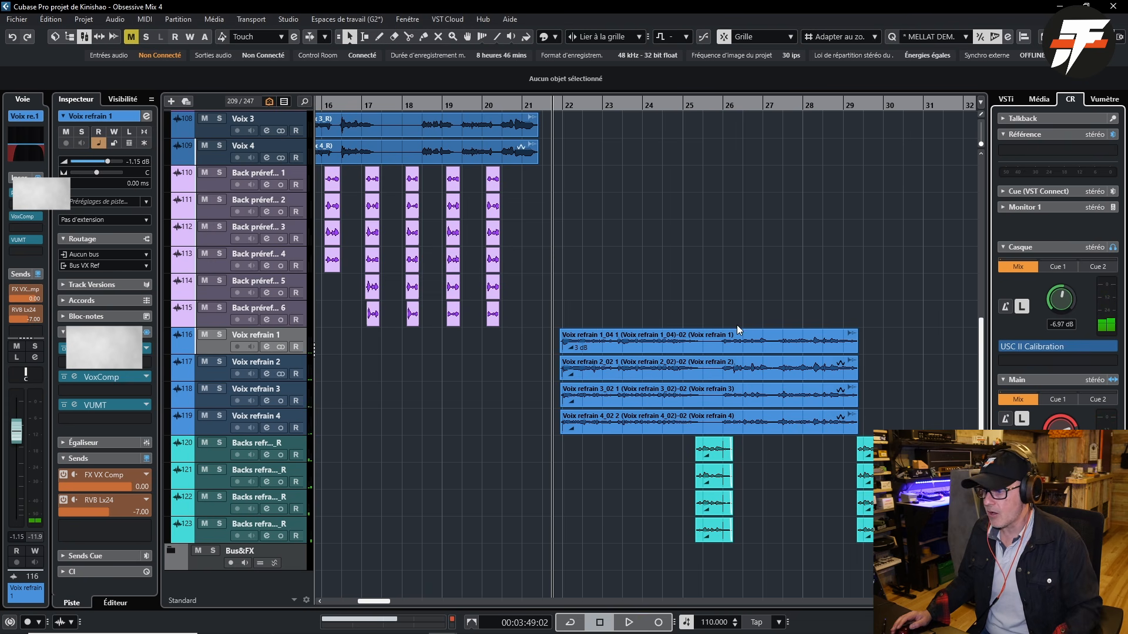
key("g")
key("g")
key("g")
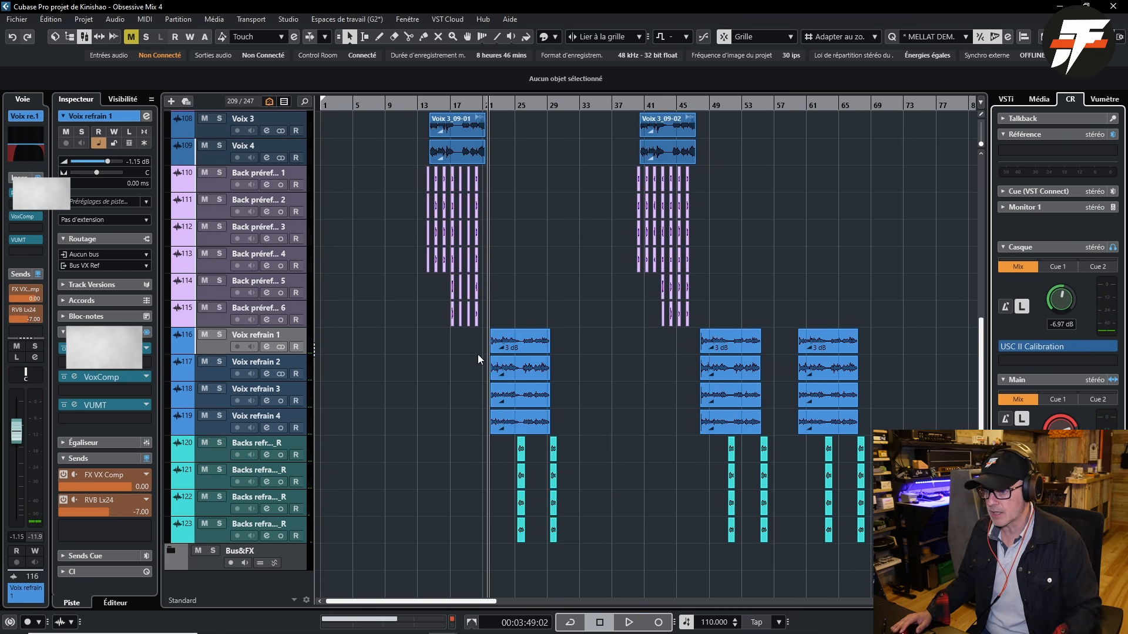
left_click_drag(472, 332, 907, 345)
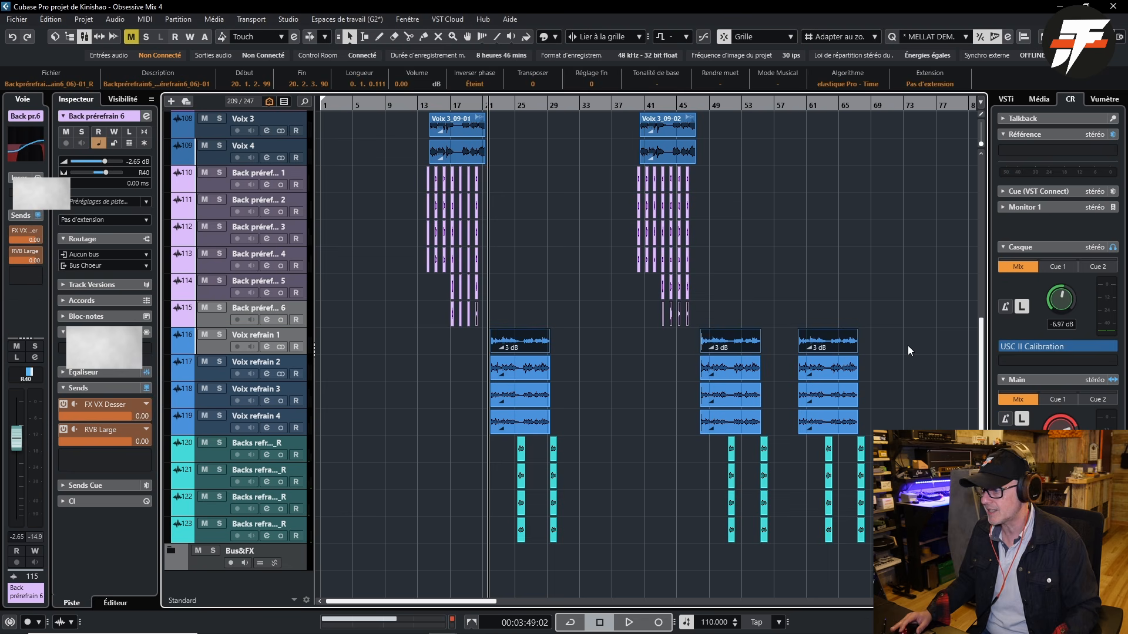
key("h")
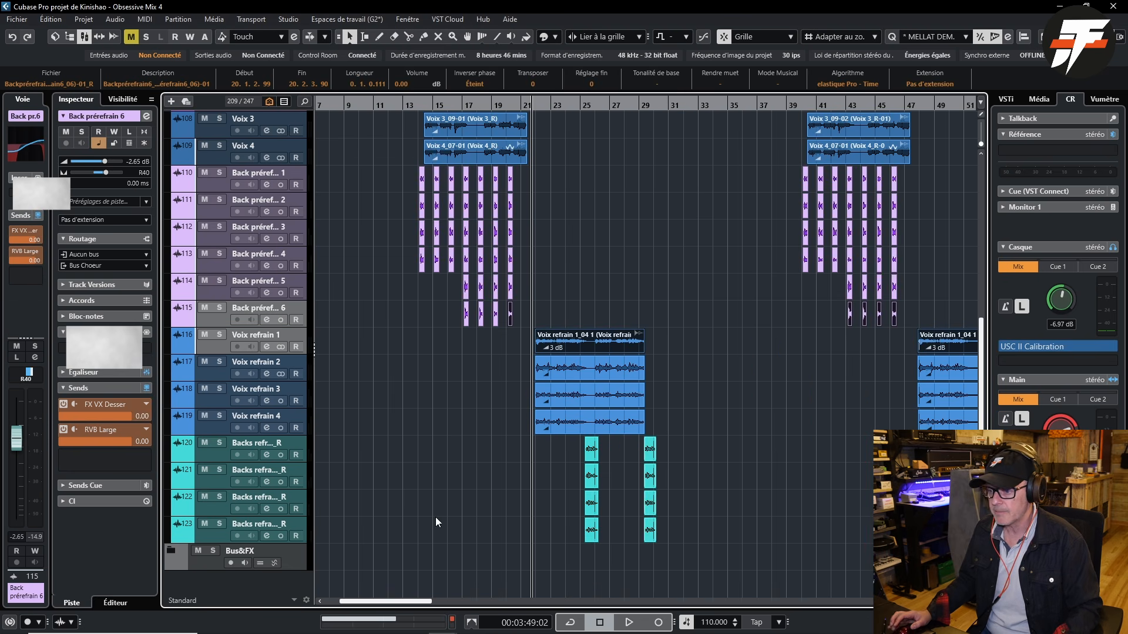
left_click(509, 318, "ctrl")
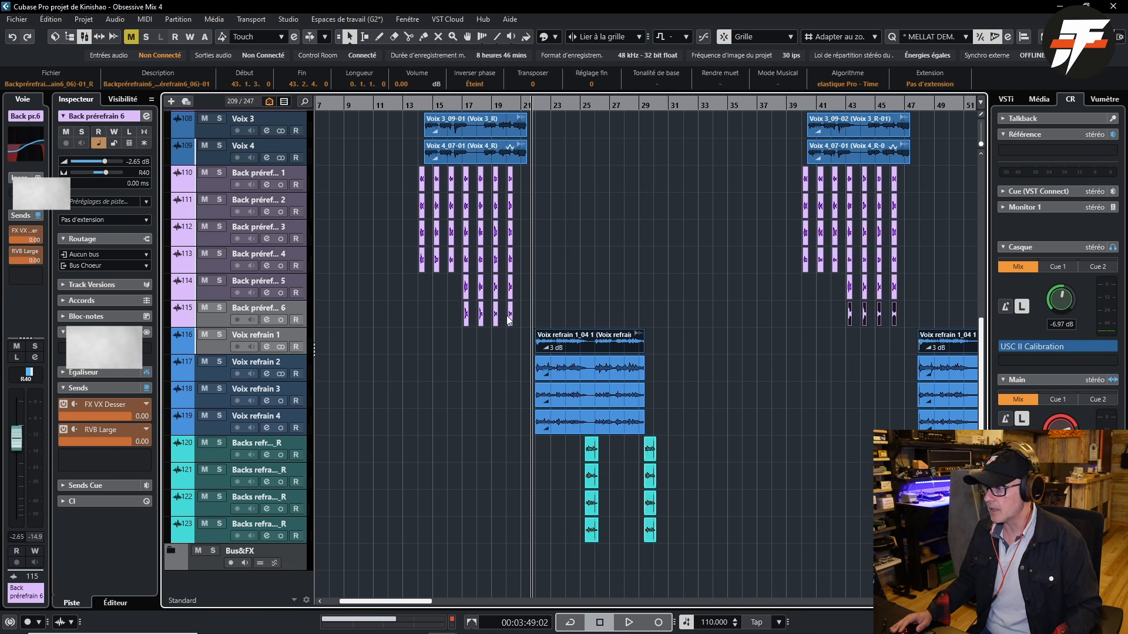
left_click(489, 351)
Step: Select the three audio events on the Voix refrain 1 track and apply the DynAssist extension to them
left_click_drag(496, 345, 935, 347)
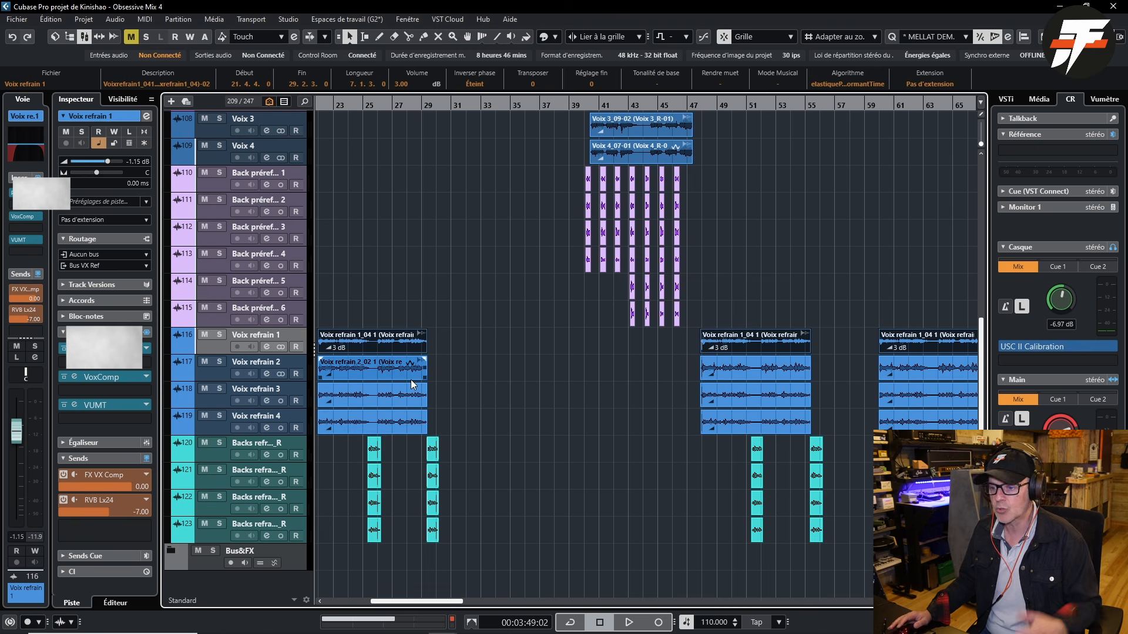
scroll(411, 381, "down", 2)
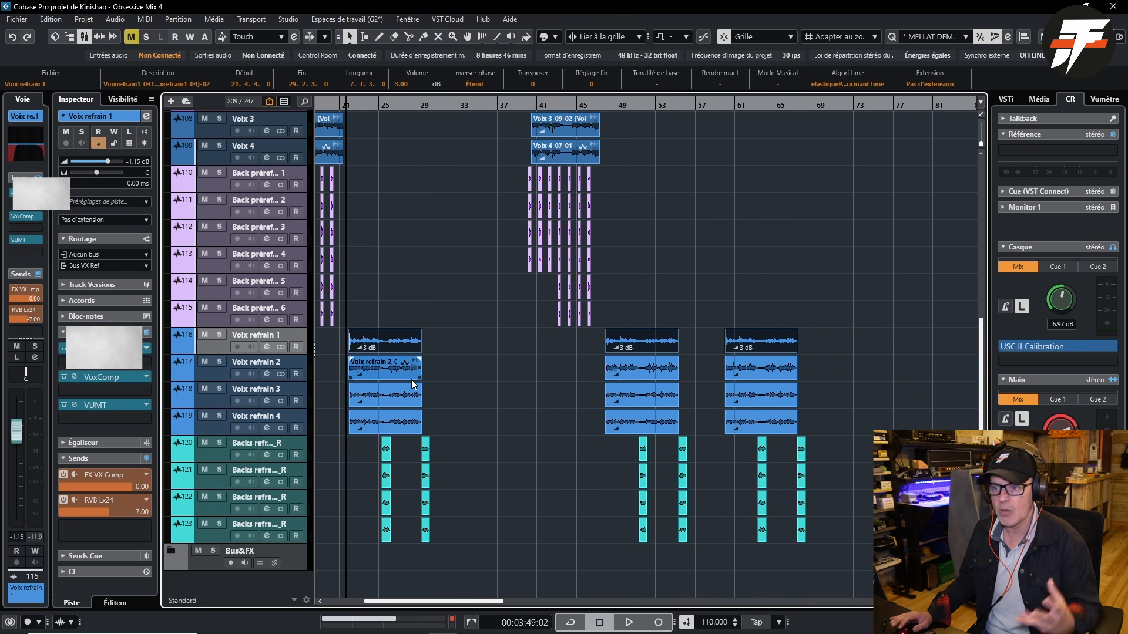
left_click(105, 21)
mouse_move(228, 381)
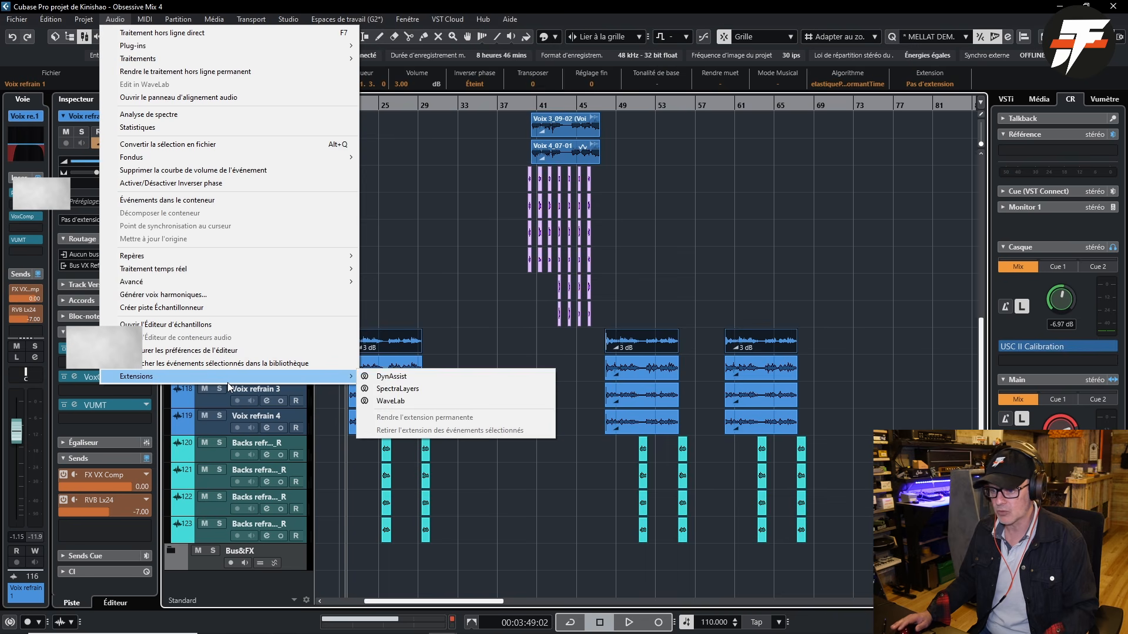
left_click(393, 378)
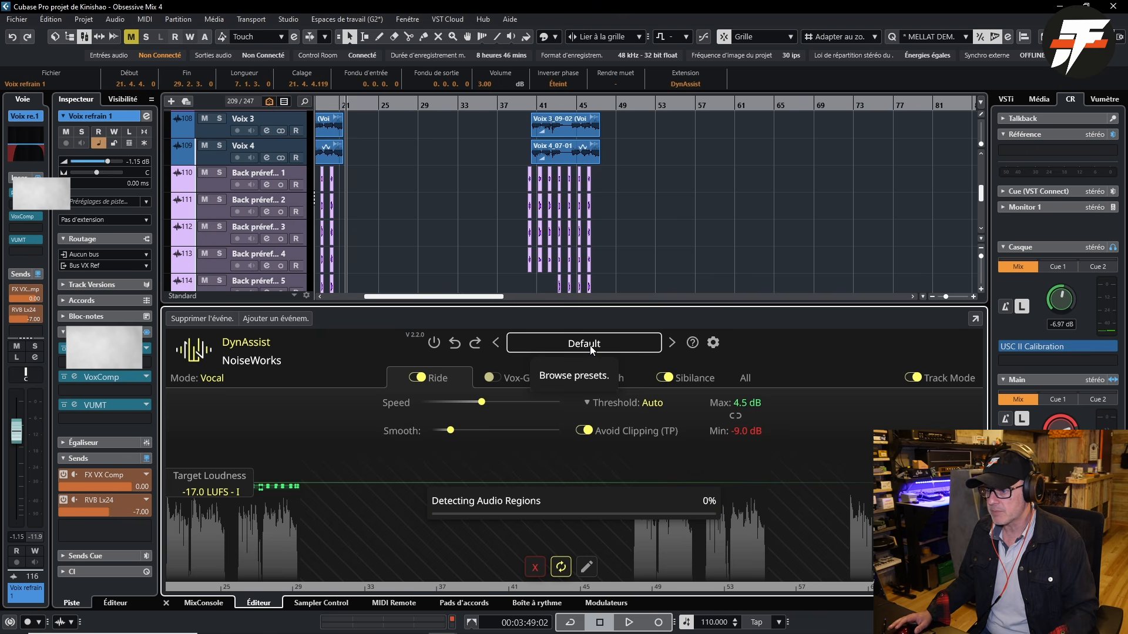
Step: Load the VX Kini Shao preset from the Jaff preset group in DynAssist
left_click(590, 346)
mouse_move(609, 465)
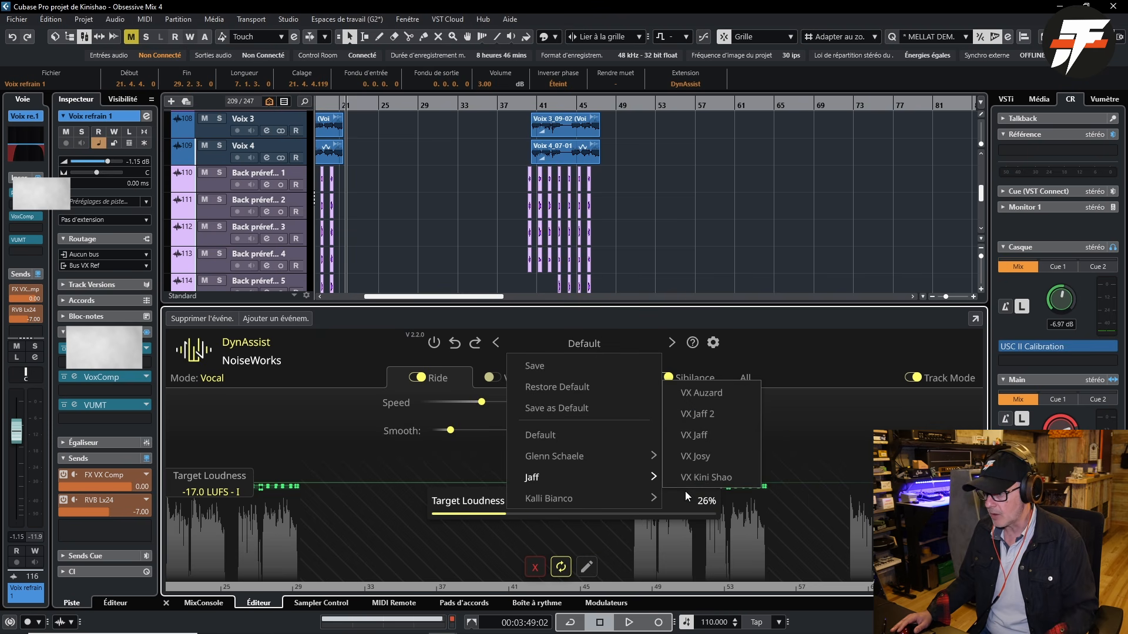
left_click(692, 477)
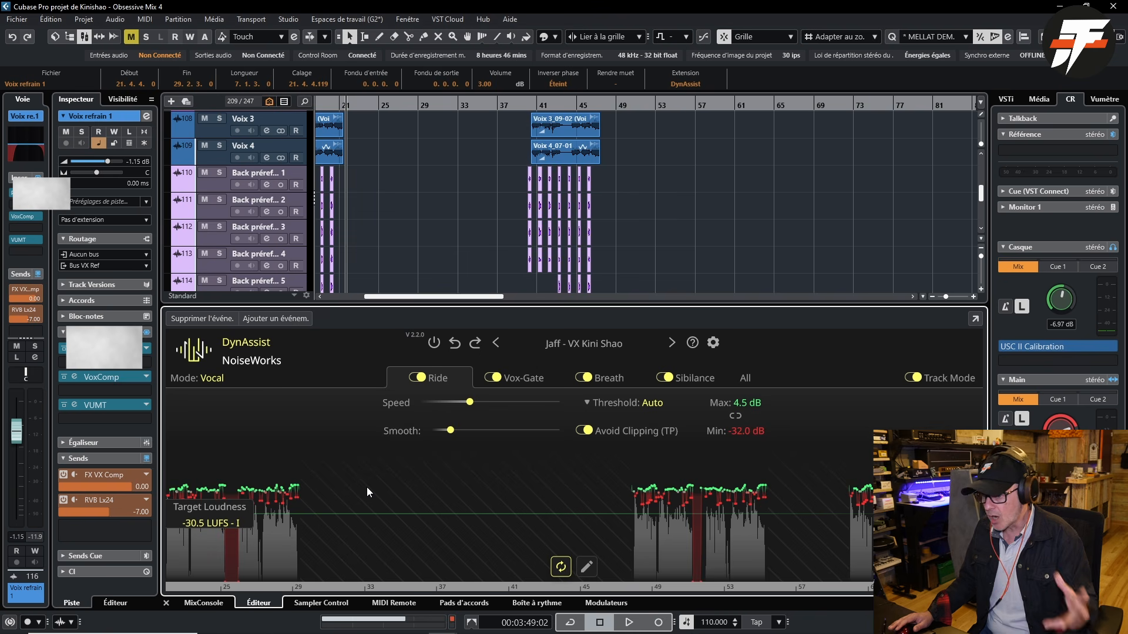
Step: Play through the first refrain to hear the DynAssist processing on Voix refrain 1, and stop playback
scroll(561, 229, "down", 5)
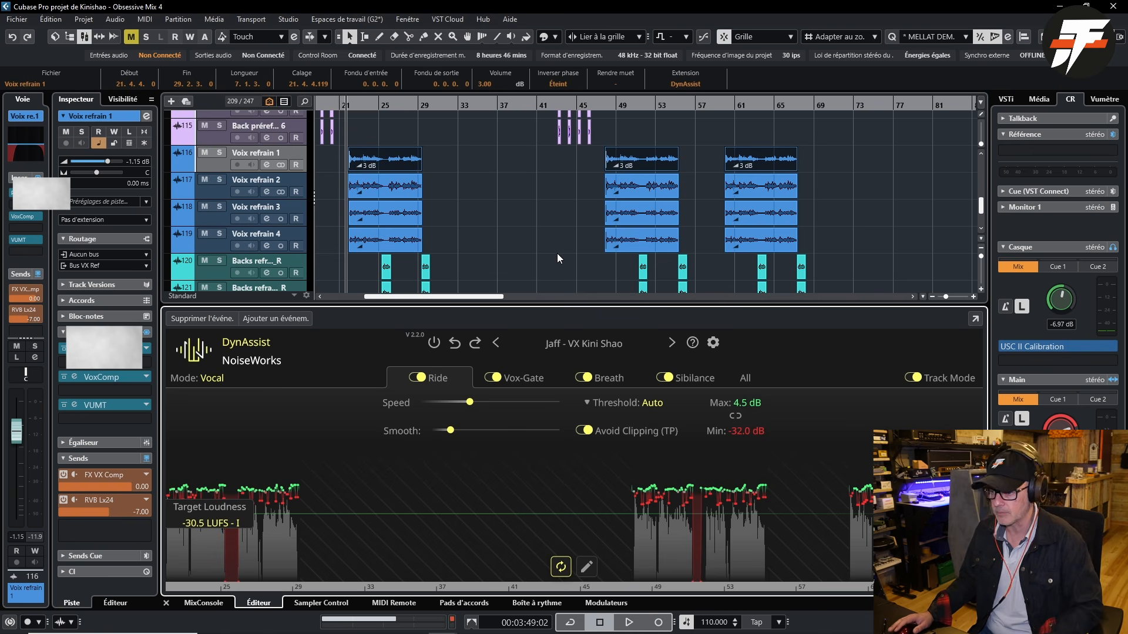
key("space")
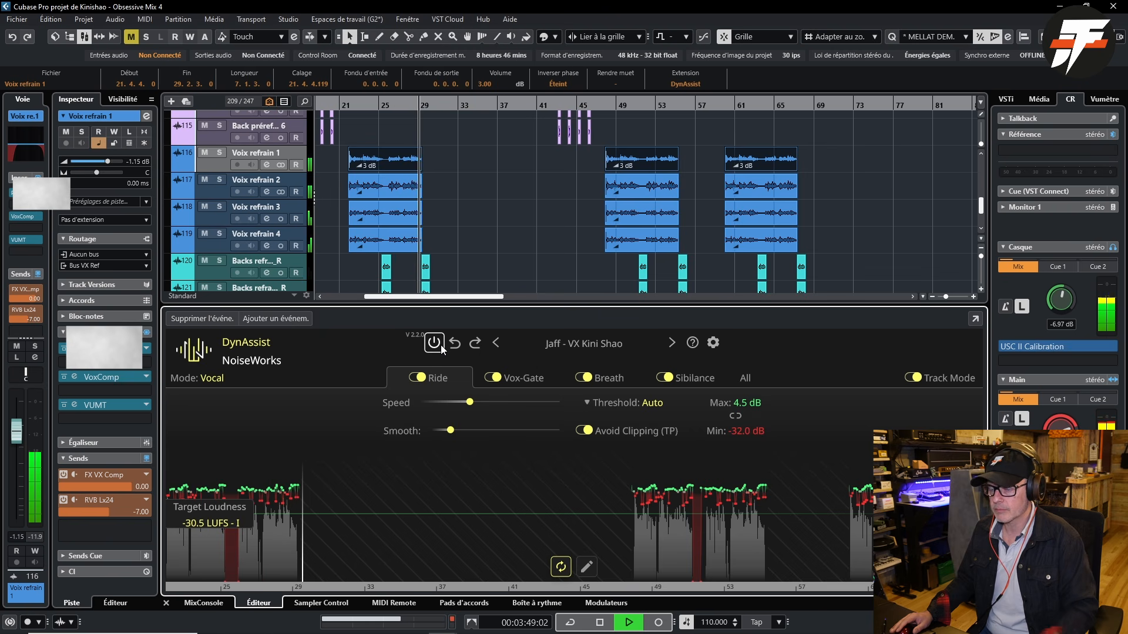
key("space")
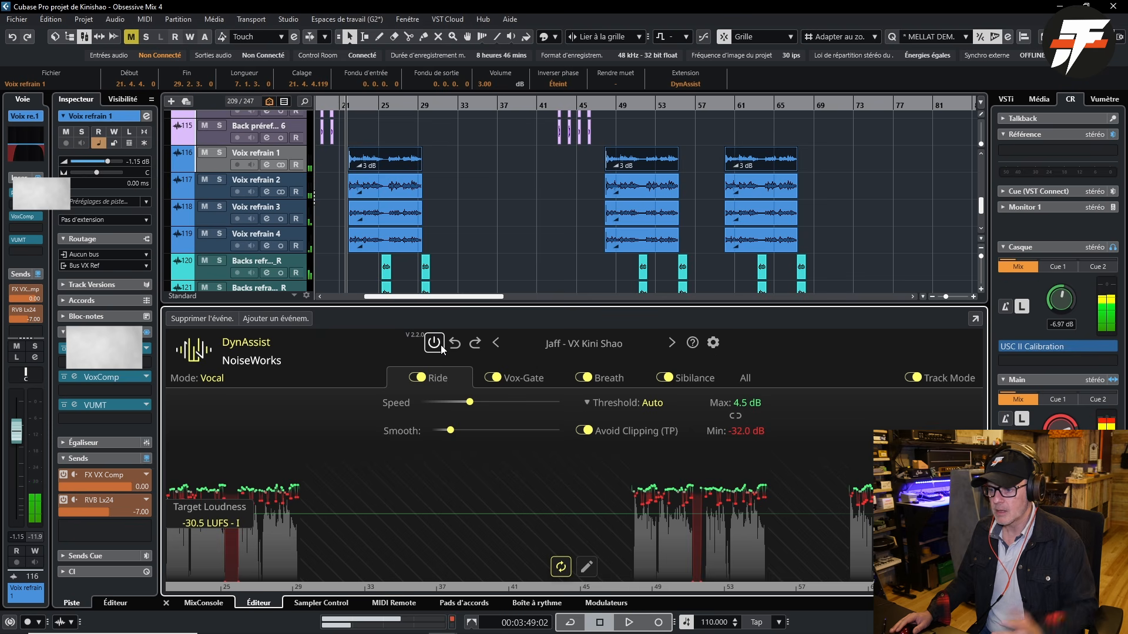
Step: Turn off DynAssist's Ride, Vox-Gate, Breath and Sibilance modules and solo the Voix refrain 1 track
left_click(441, 344)
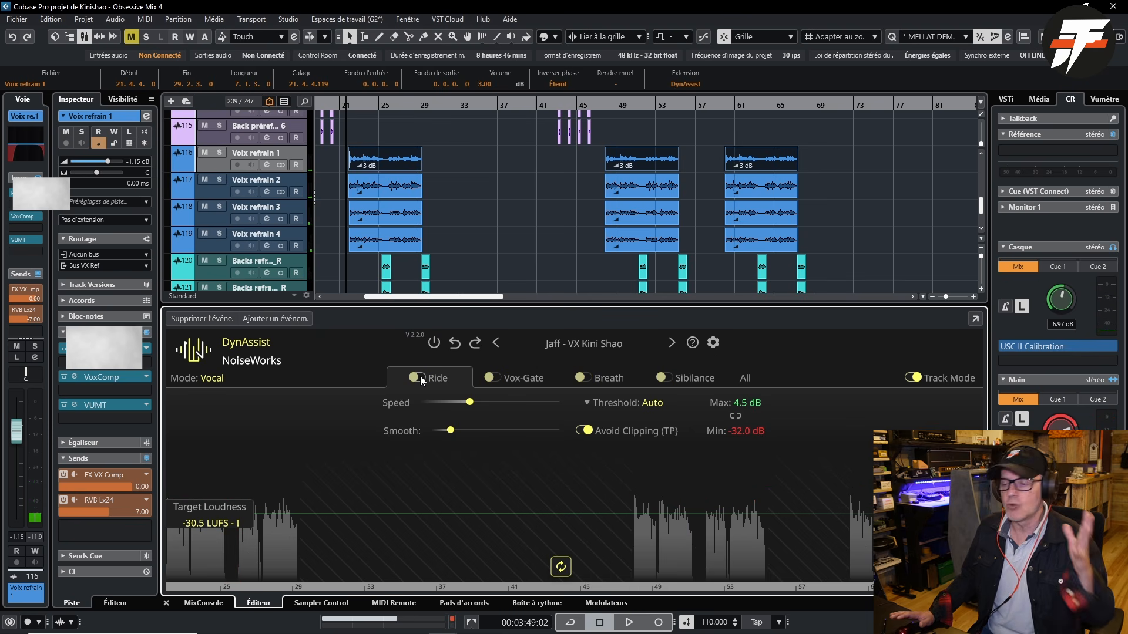
left_click(421, 376)
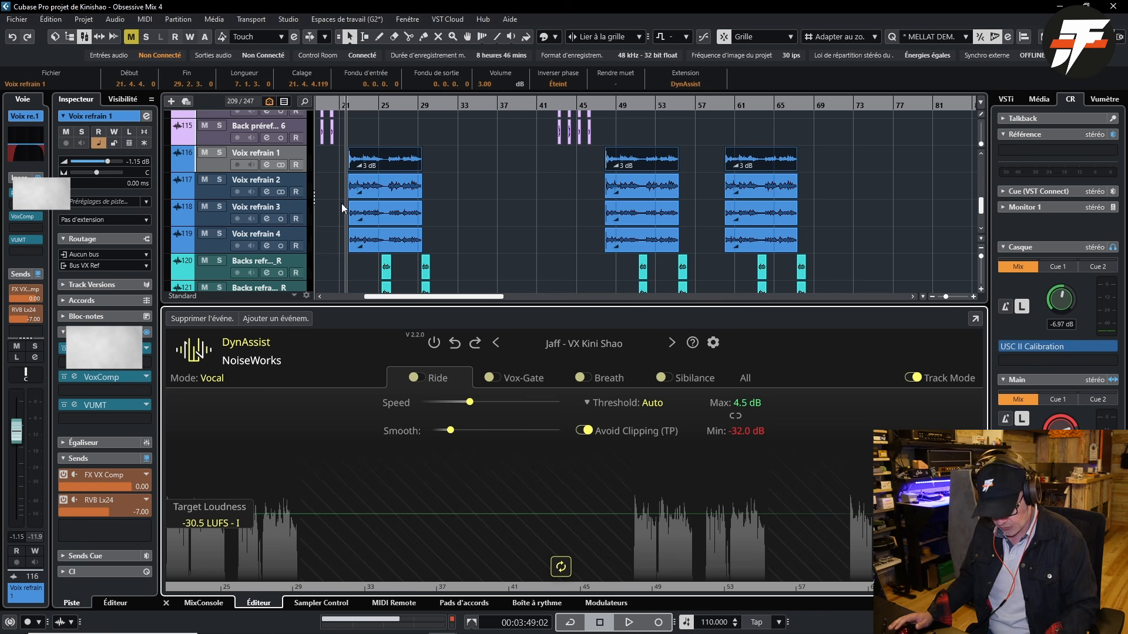
key("s")
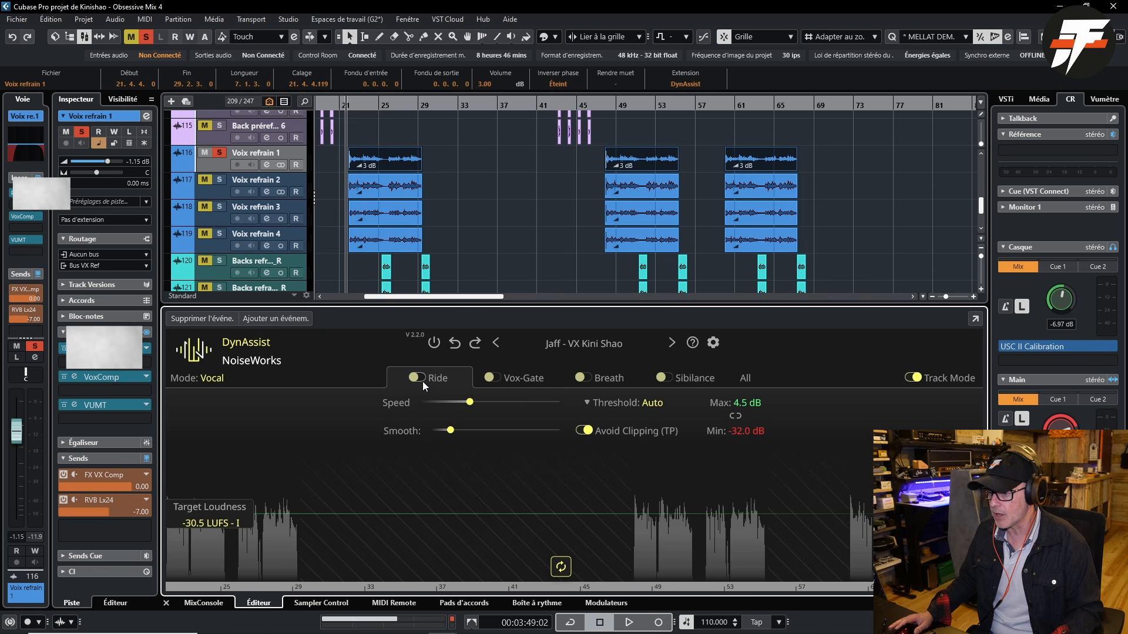
Step: Enable only the Ride module in DynAssist, keeping its threshold on Auto
left_click(635, 400)
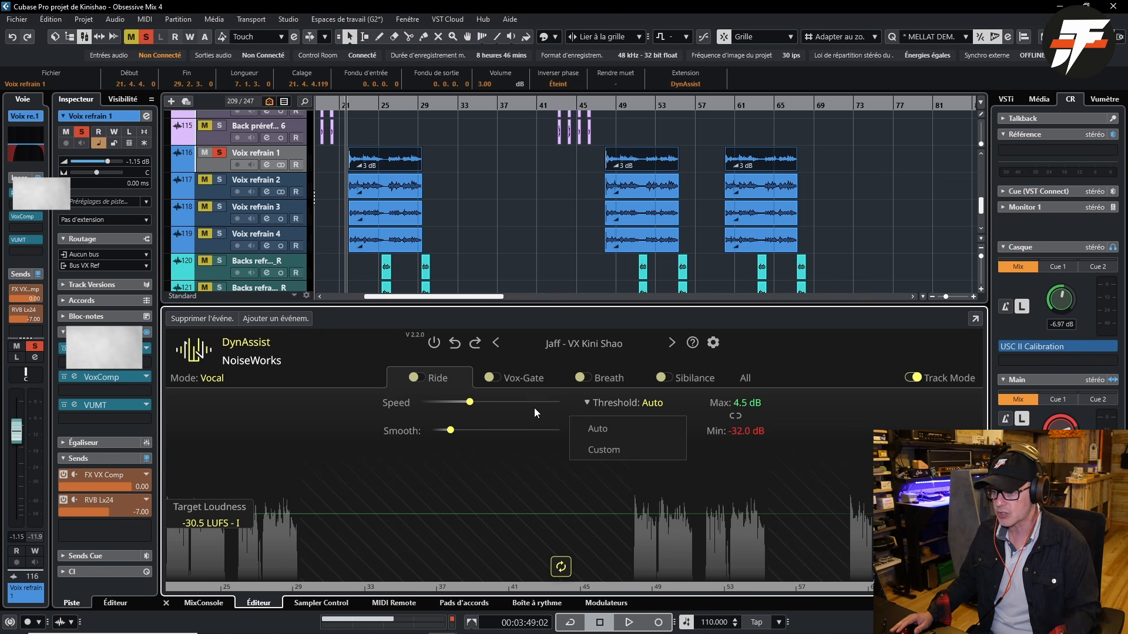
left_click(419, 378)
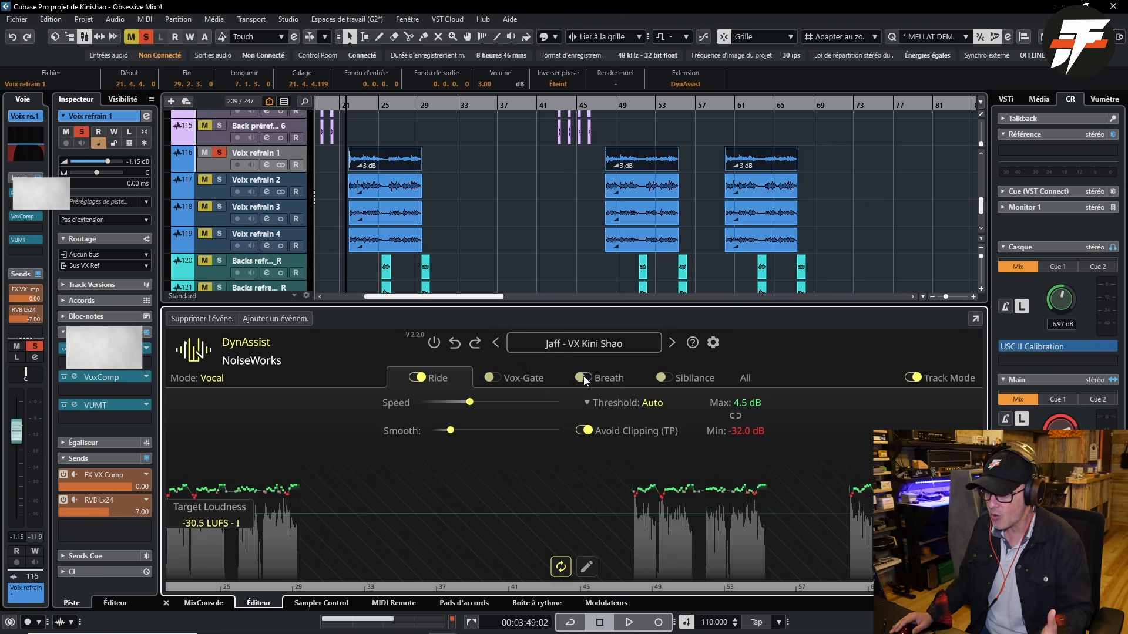
Step: Try Ride target loudness values of -37.5 and -33.5 LUFS while playing the soloed Voix refrain 1 track
mouse_move(548, 437)
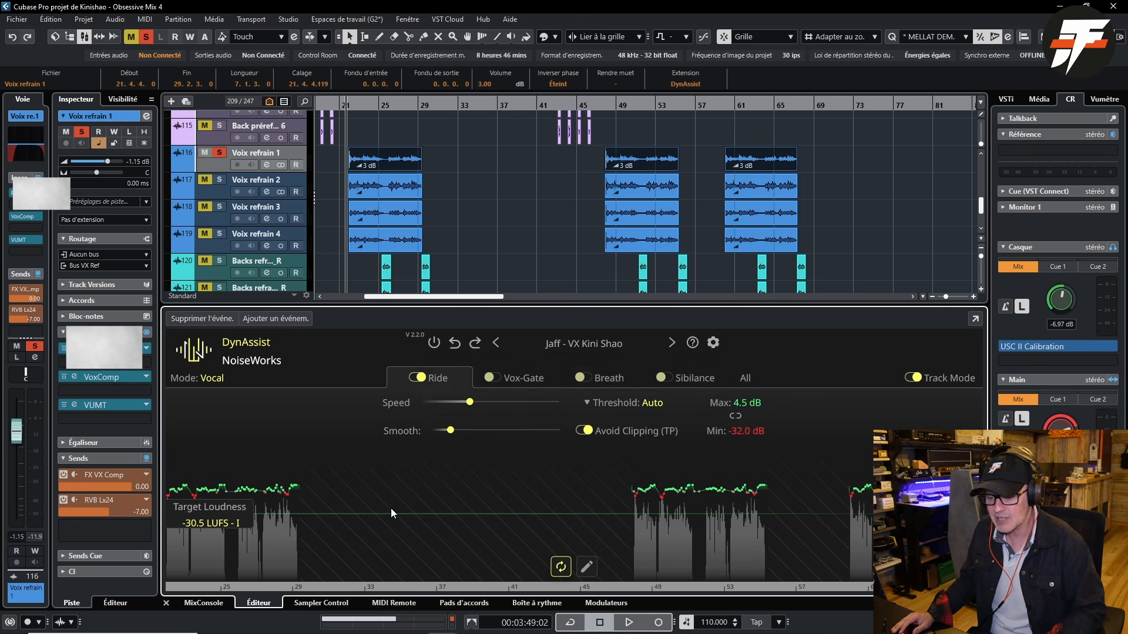
mouse_move(476, 441)
mouse_move(468, 419)
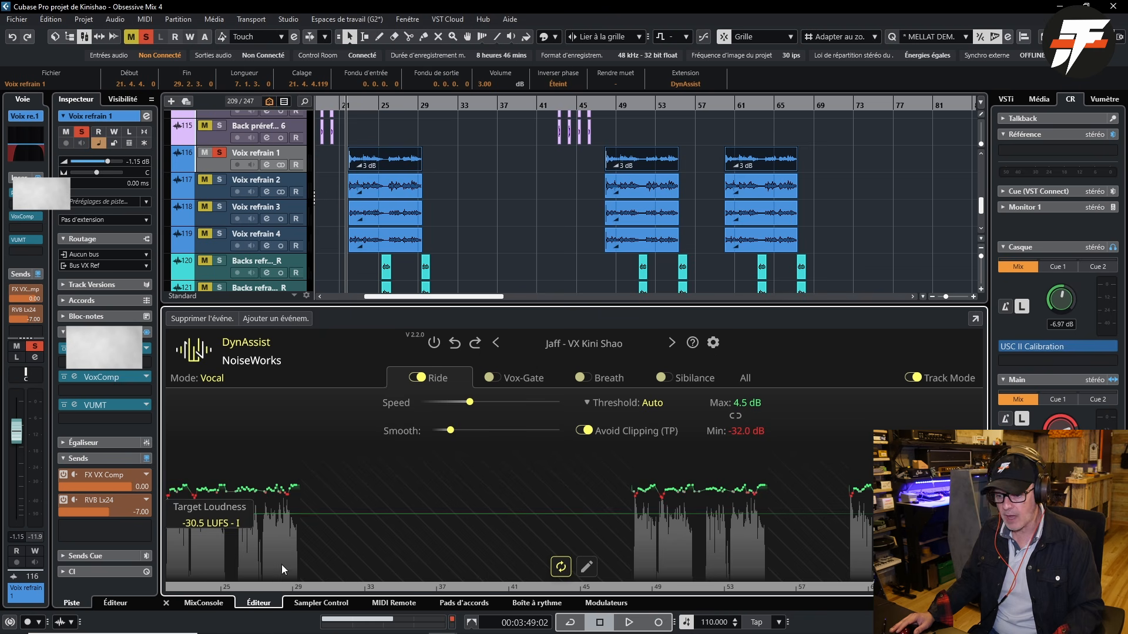
mouse_move(230, 523)
left_mouse_down()
mouse_move(230, 550)
mouse_move(227, 531)
left_mouse_up()
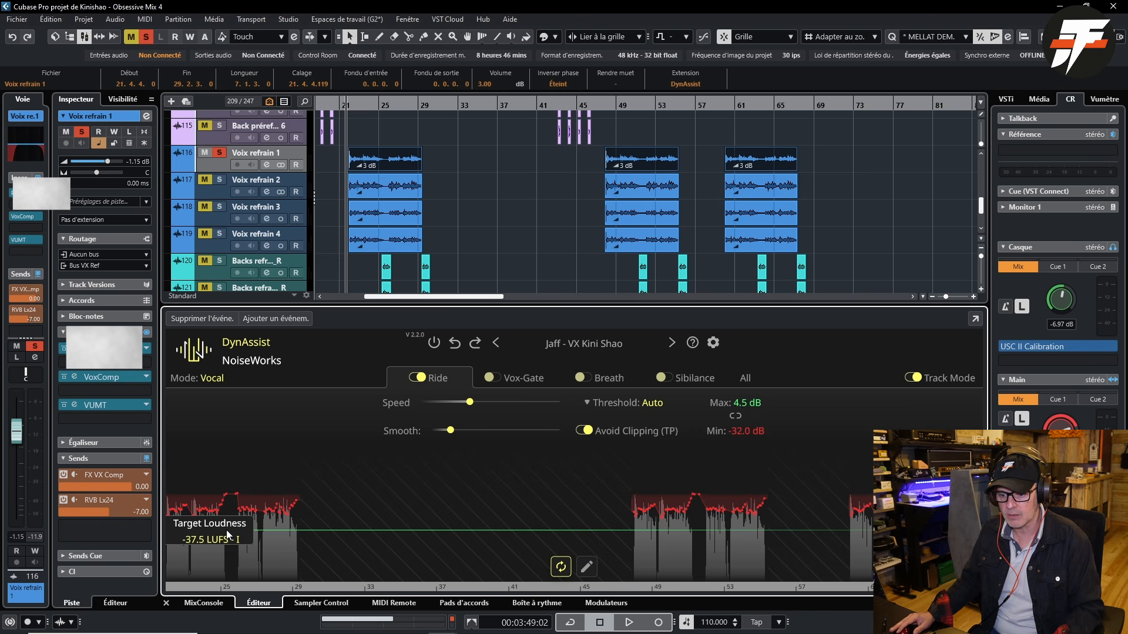
key("space")
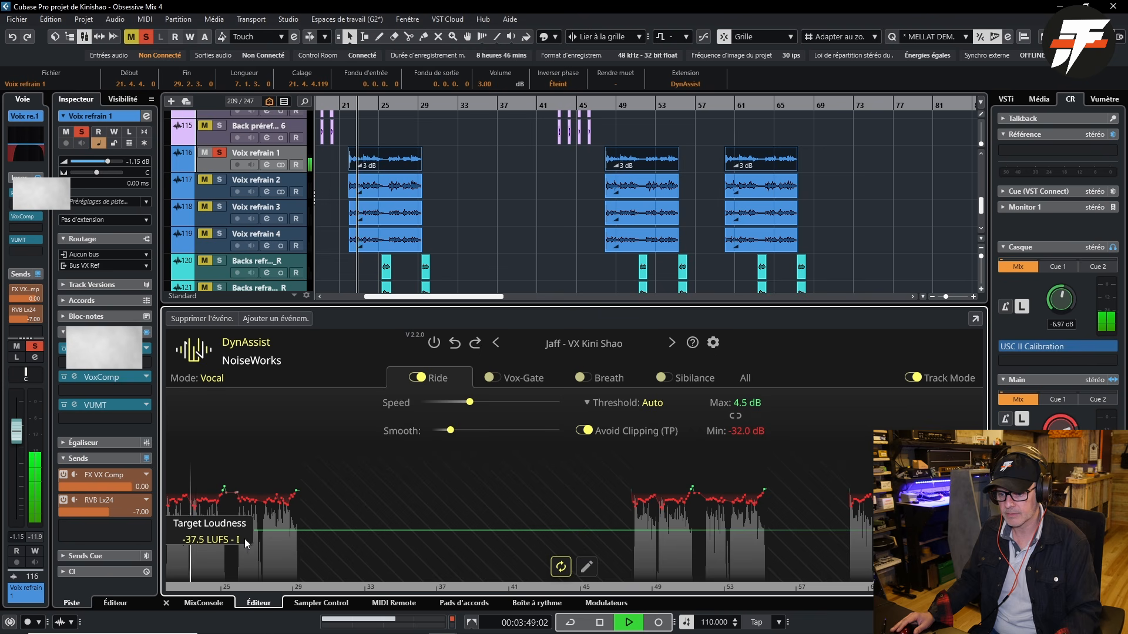
mouse_move(243, 537)
left_mouse_down()
mouse_move(237, 513)
mouse_move(238, 526)
left_mouse_up()
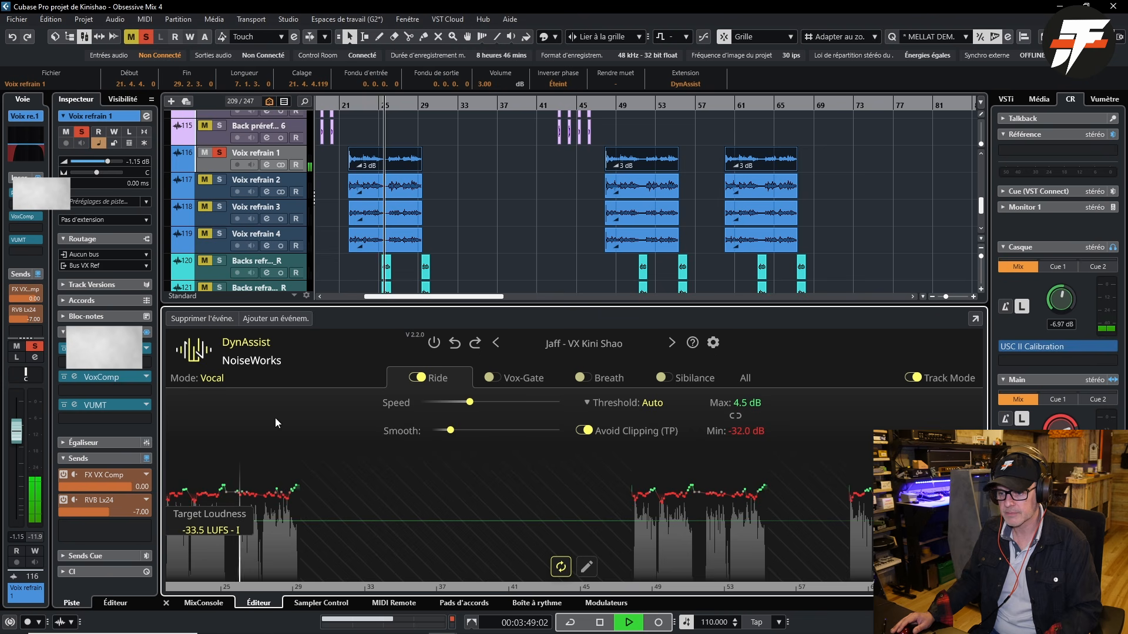
Step: Unsolo Voix refrain 1, set the Ride target loudness to -32.0 LUFS while listening in the mix, and stop playback
left_click(219, 154)
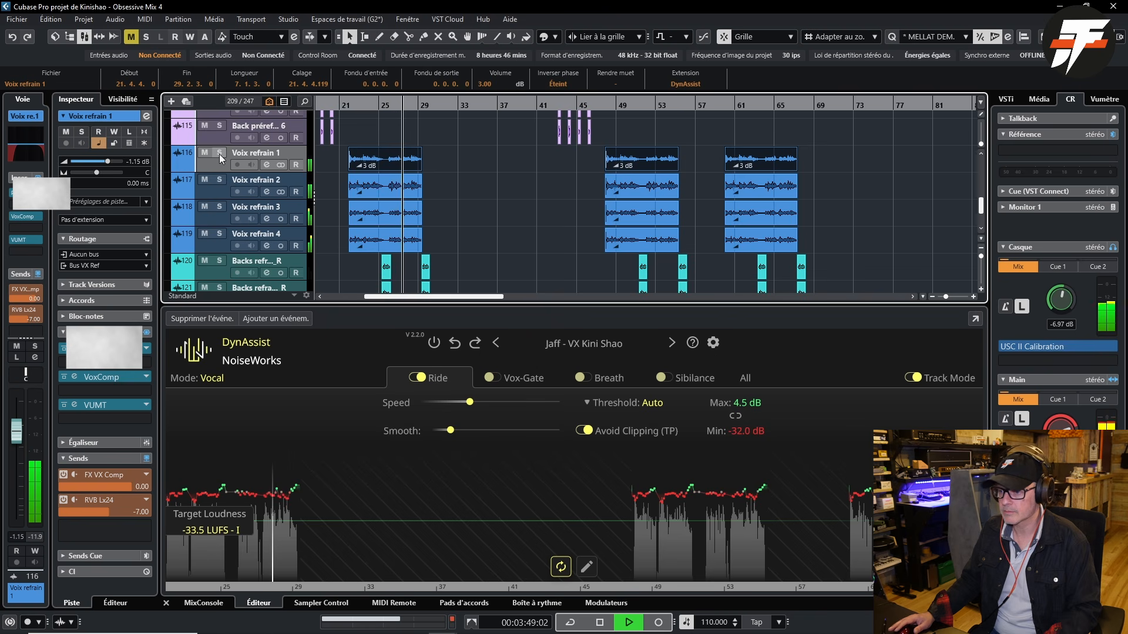
left_click_drag(244, 523, 242, 508)
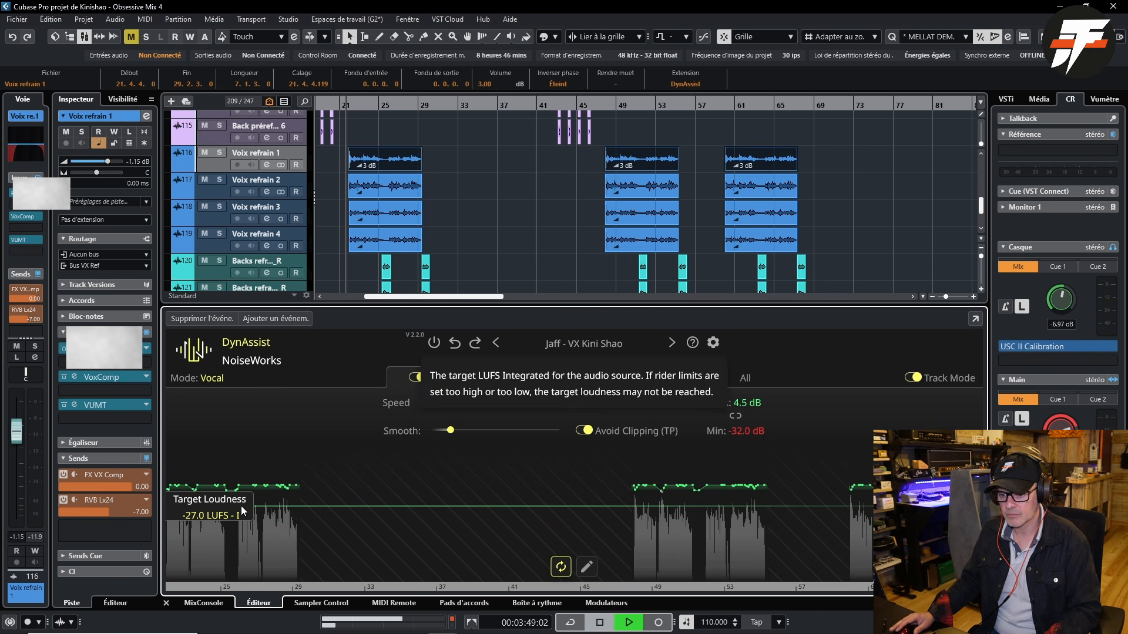
left_click_drag(242, 511, 248, 521)
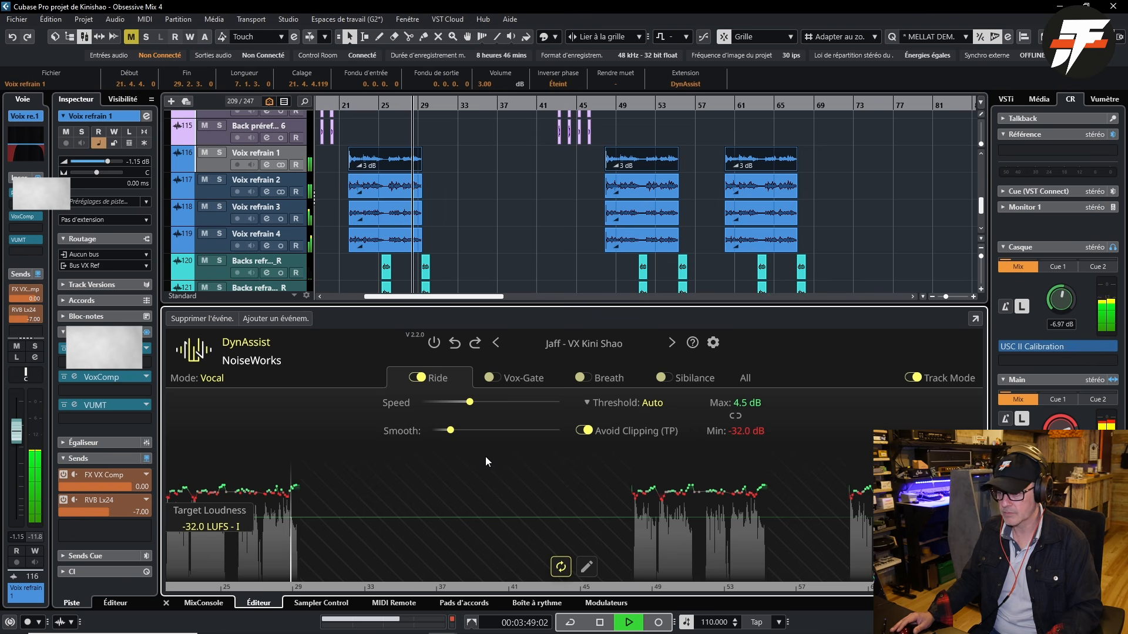
key("space")
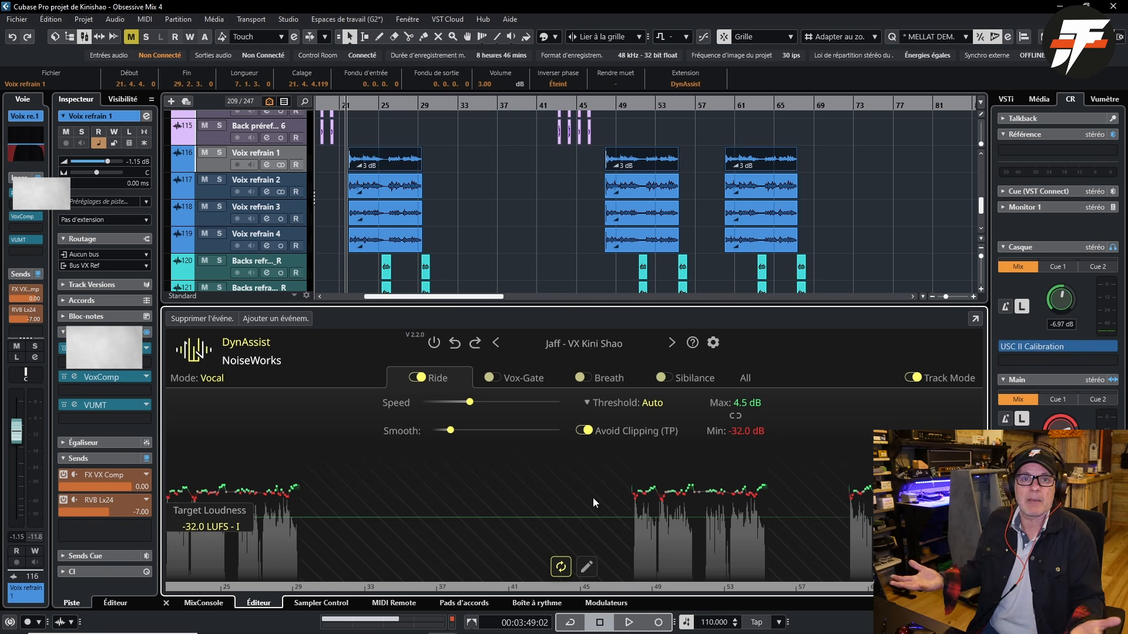
Step: Try lowering a selected group of gain points in the second refrain with manual editing, undo it, and leave the edit view
left_click(588, 566)
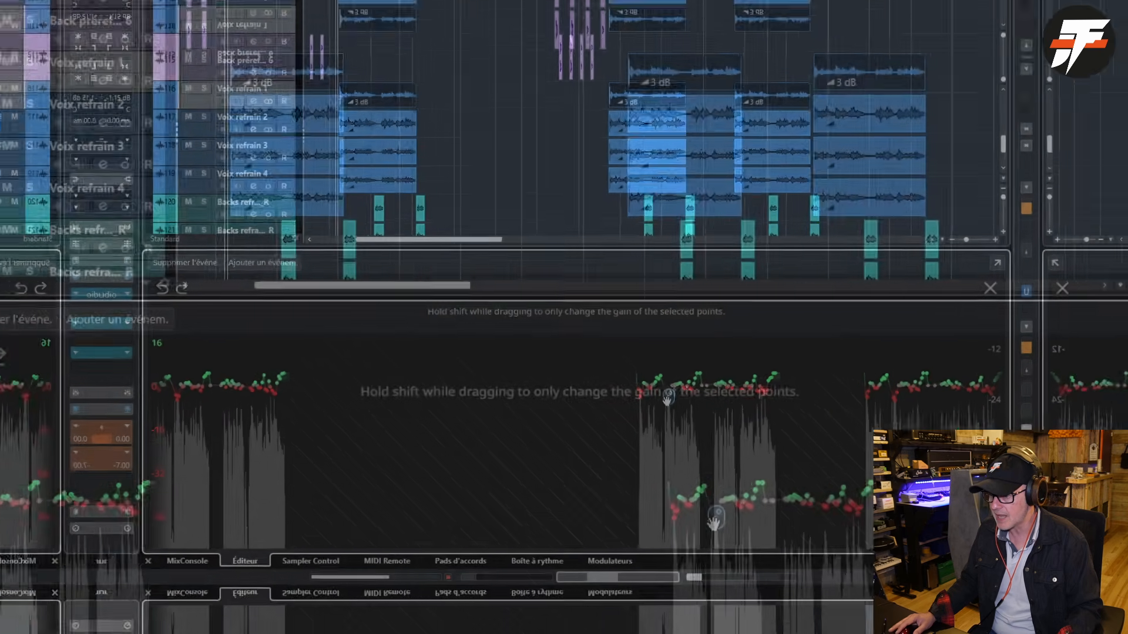
left_click_drag(660, 447, 660, 424)
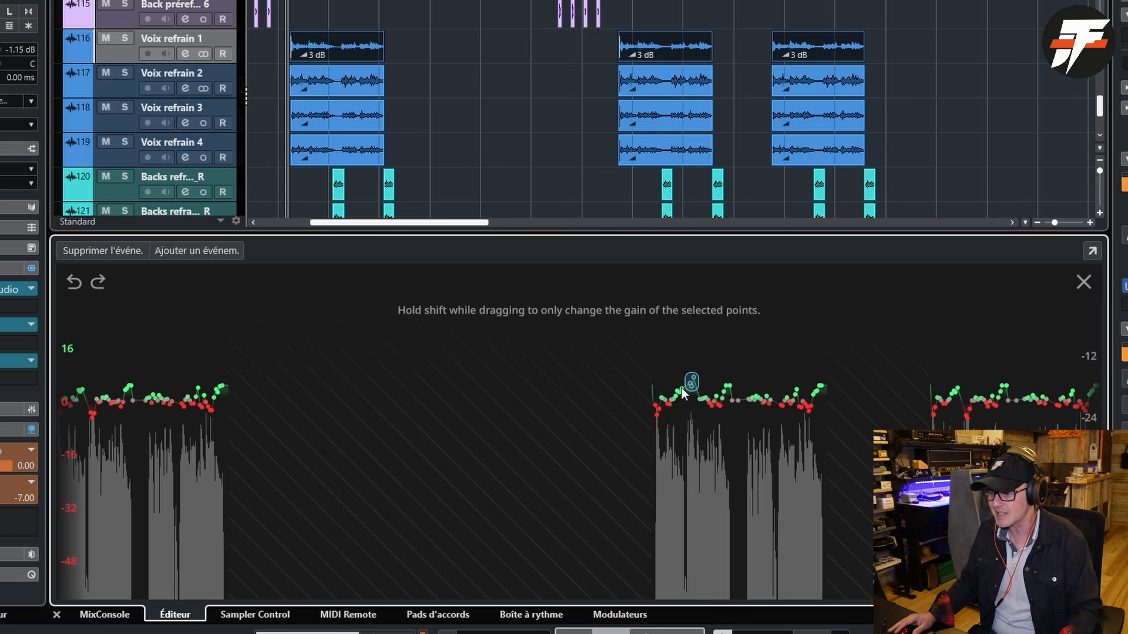
left_click_drag(681, 390, 699, 432)
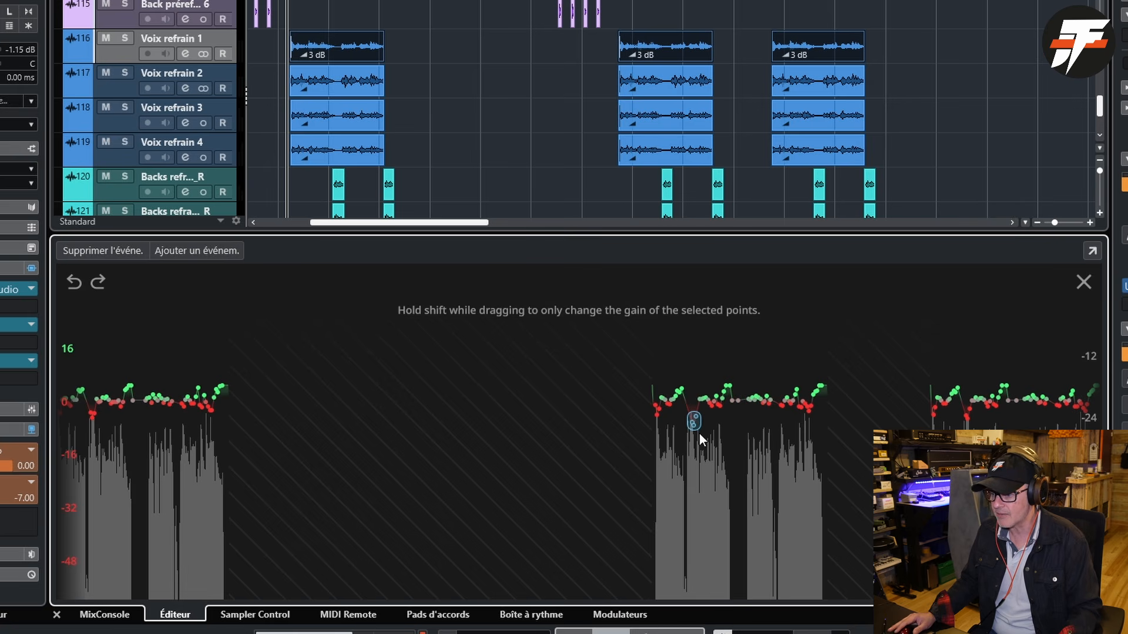
left_click(74, 288)
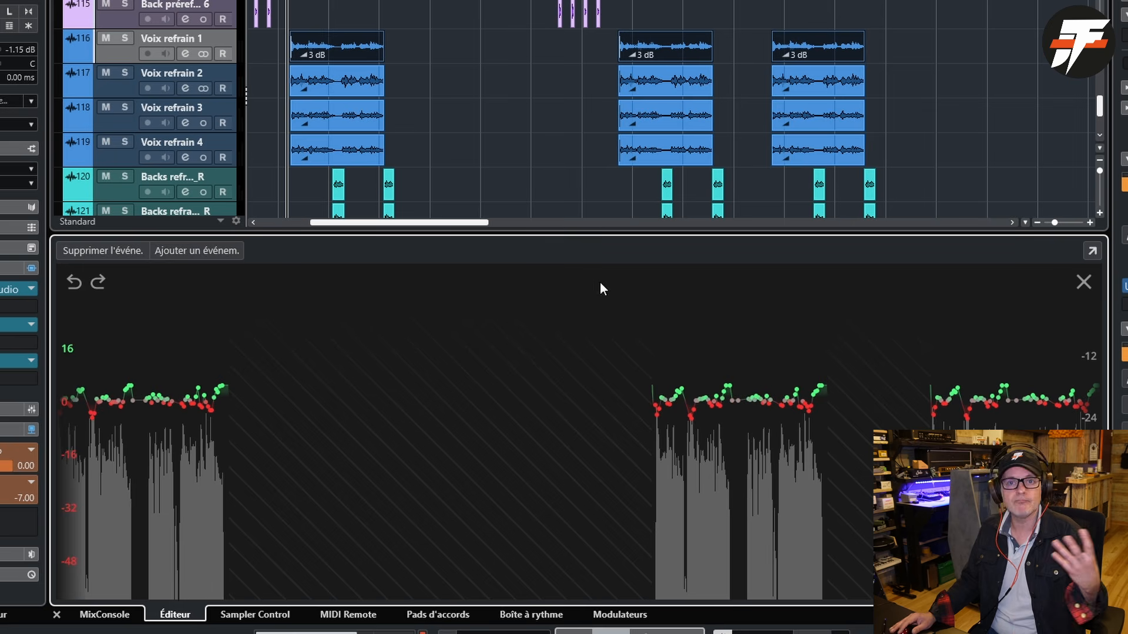
left_click(1081, 282)
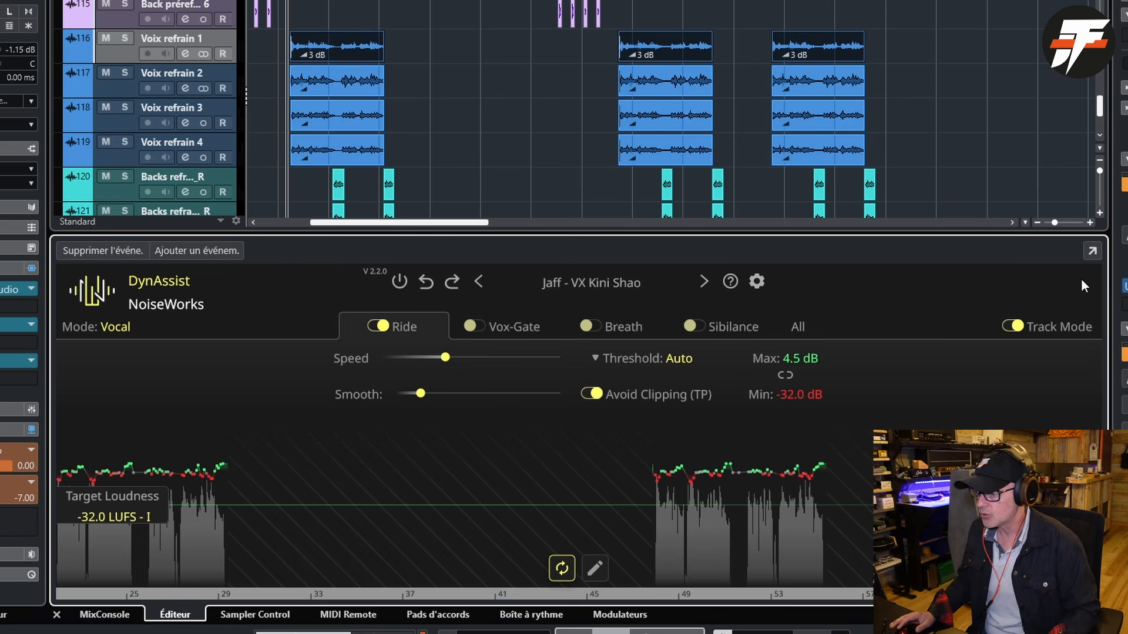
Step: Show the Vox-Gate settings in DynAssist and enable the Vox-Gate module
left_click(505, 327)
left_click(474, 328)
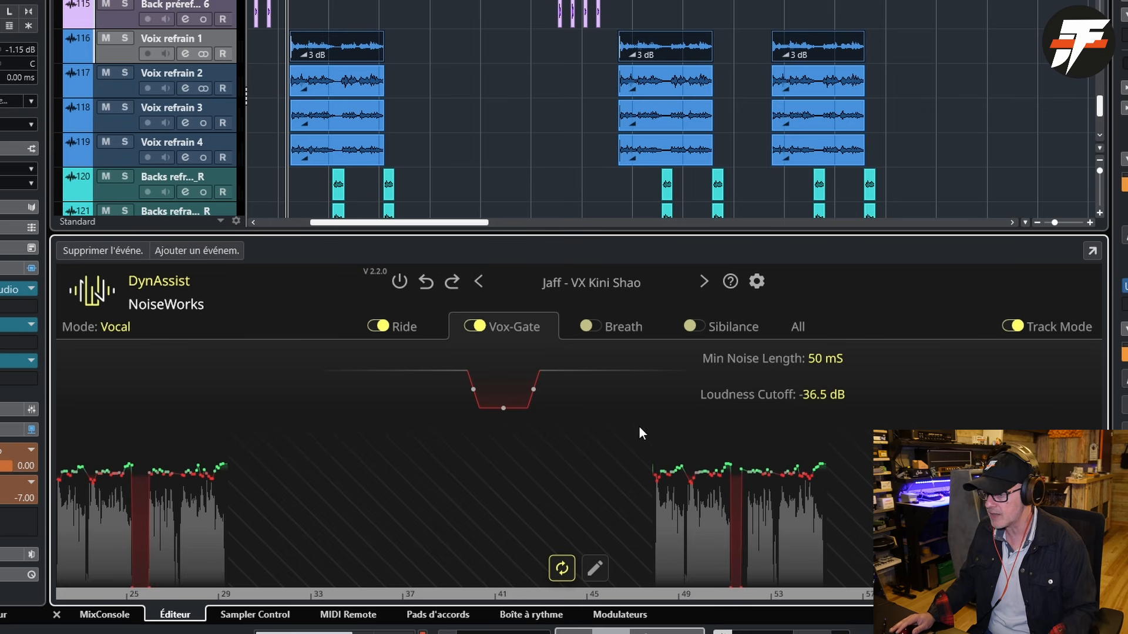
Step: Inspect the adjustment handles of the Vox-Gate curve, and show the Breath settings
mouse_move(473, 389)
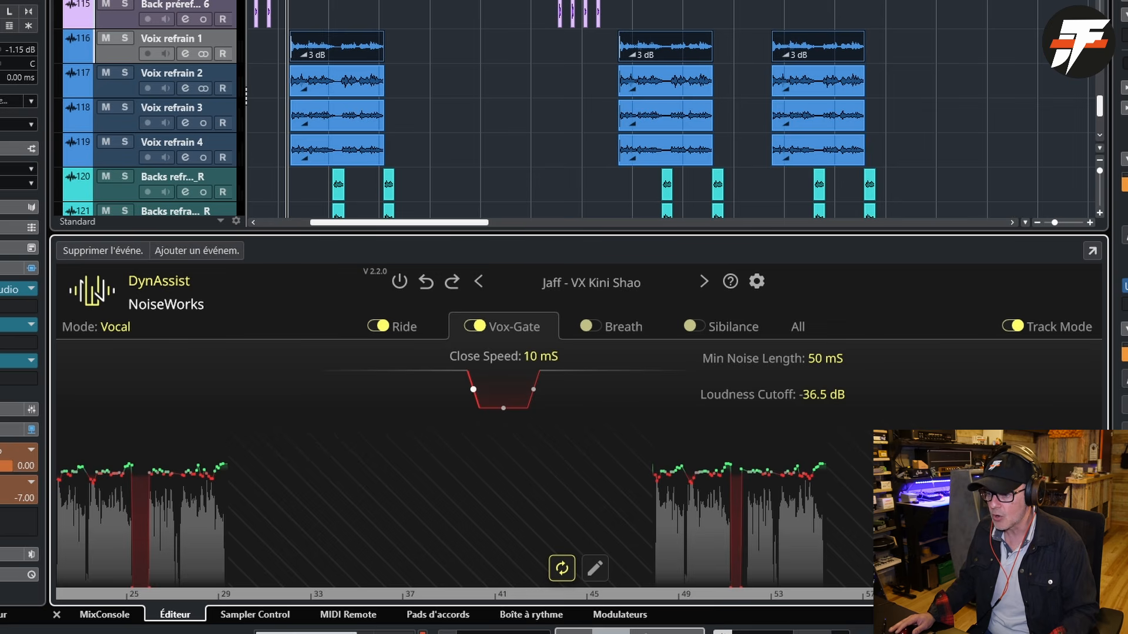
left_click_drag(473, 389, 507, 472)
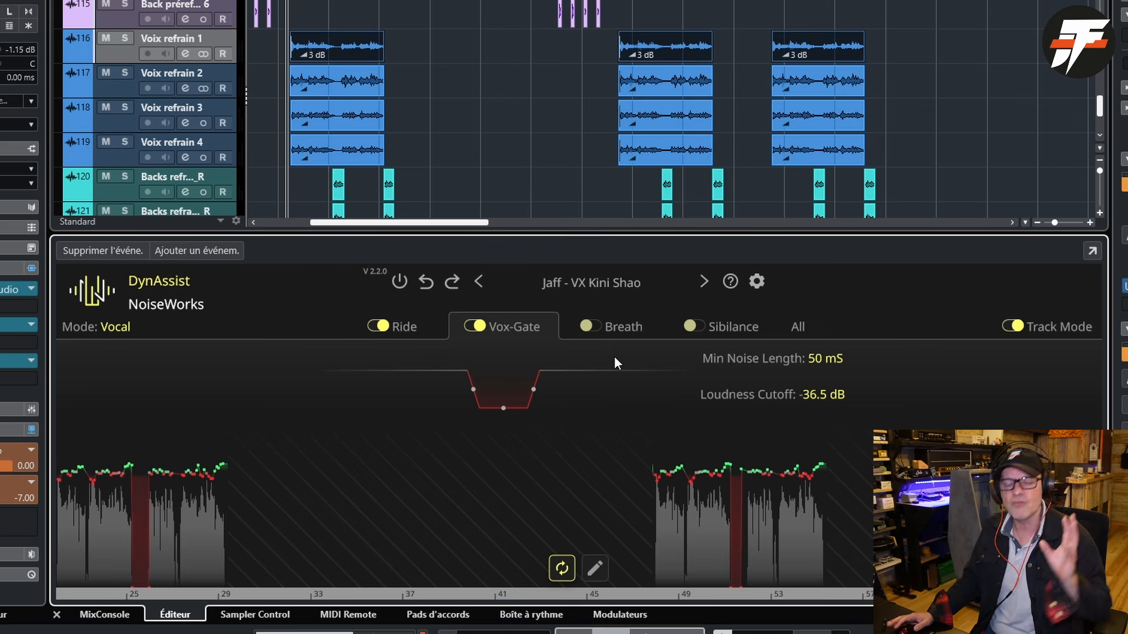
left_click(616, 327)
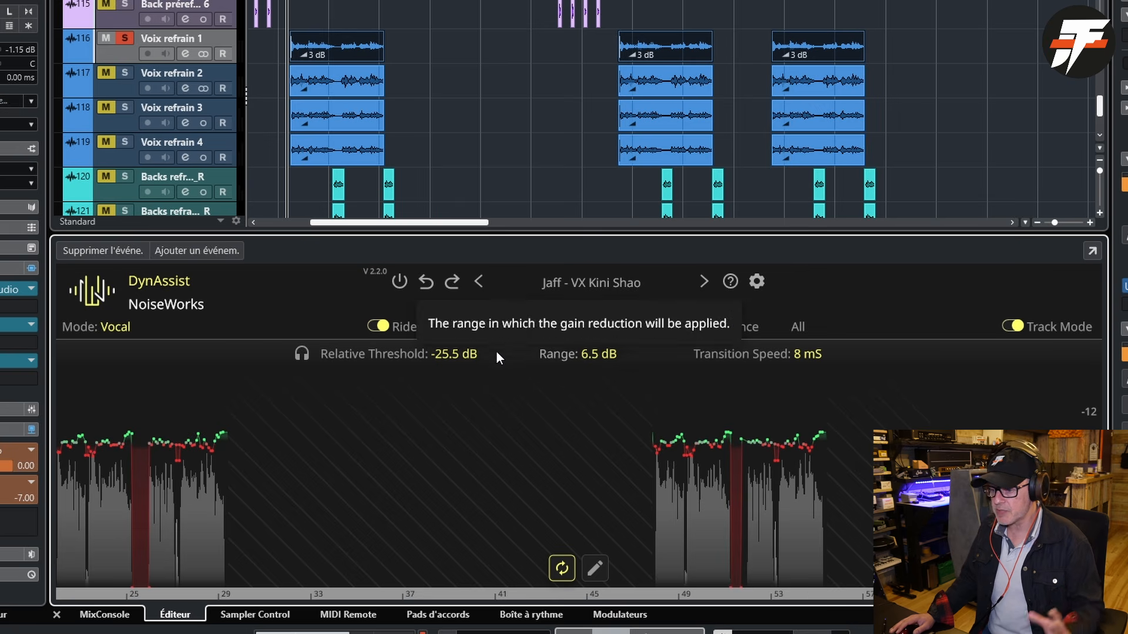
Step: Compare the soloed Voix refrain 1 vocal with breath reduction off and on, leaving both the Breath and Vox-Gate modules enabled
mouse_move(443, 359)
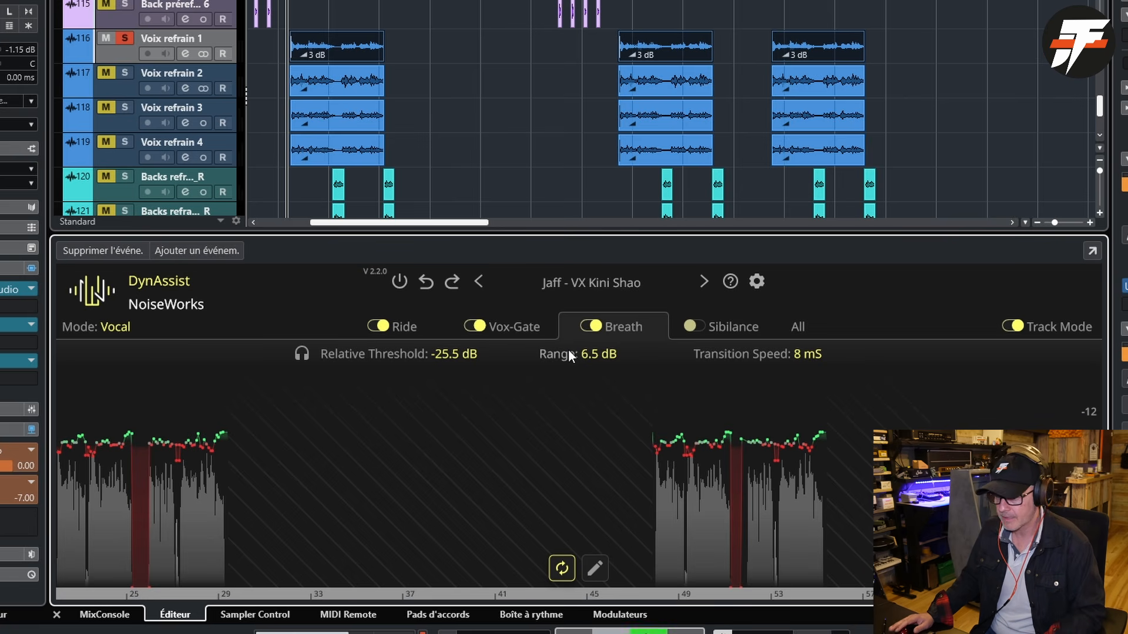
key("space")
left_click(590, 326)
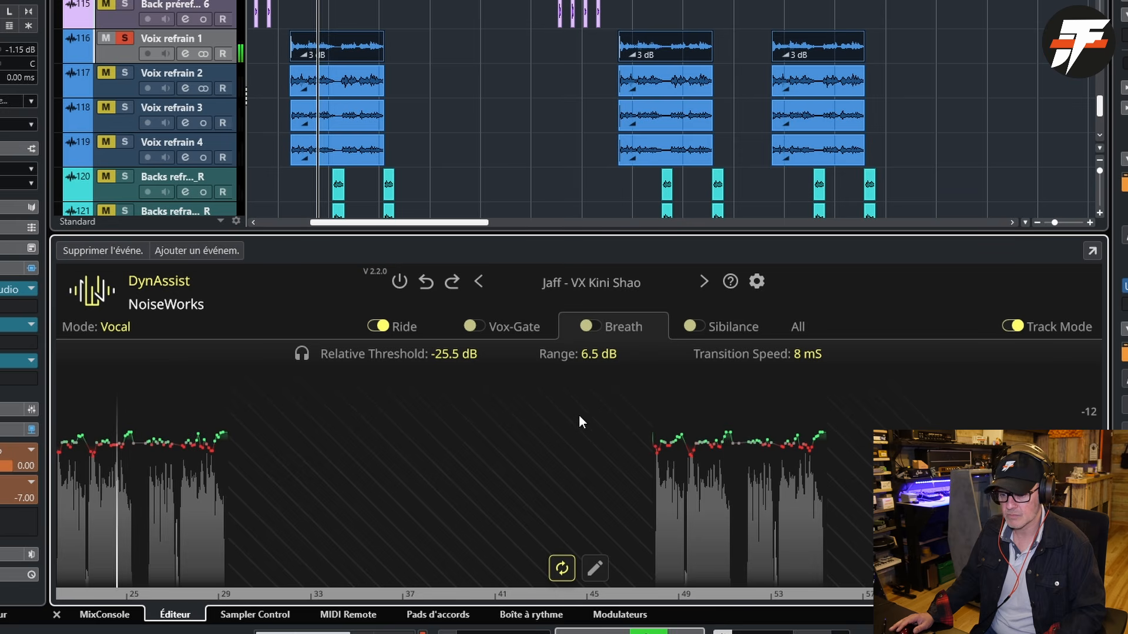
key("space")
left_click(590, 326)
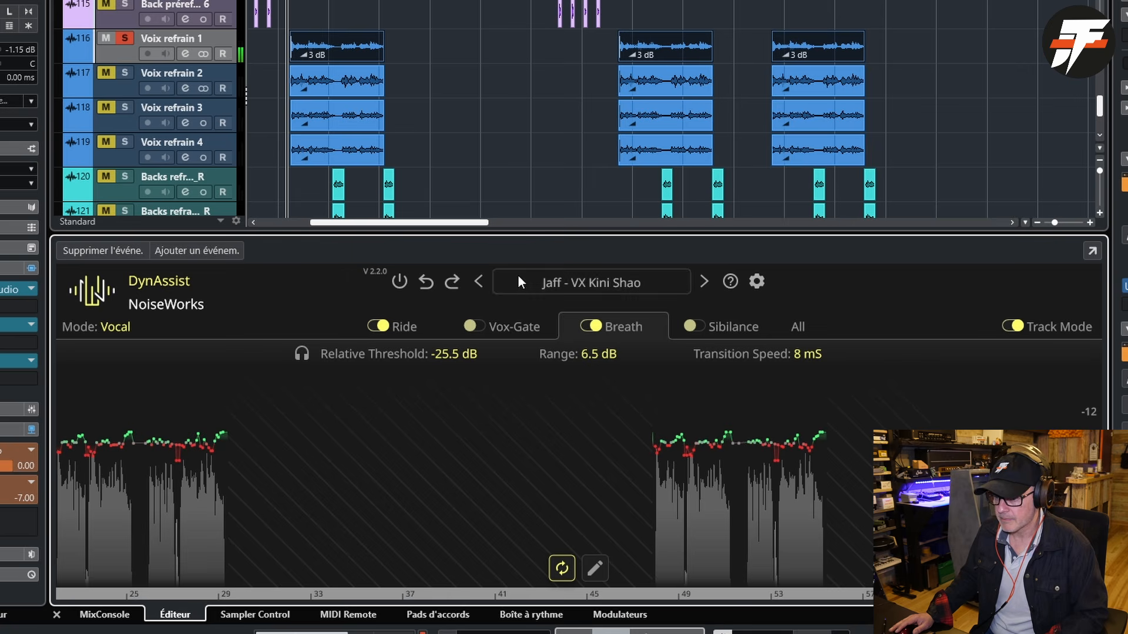
left_click(484, 323)
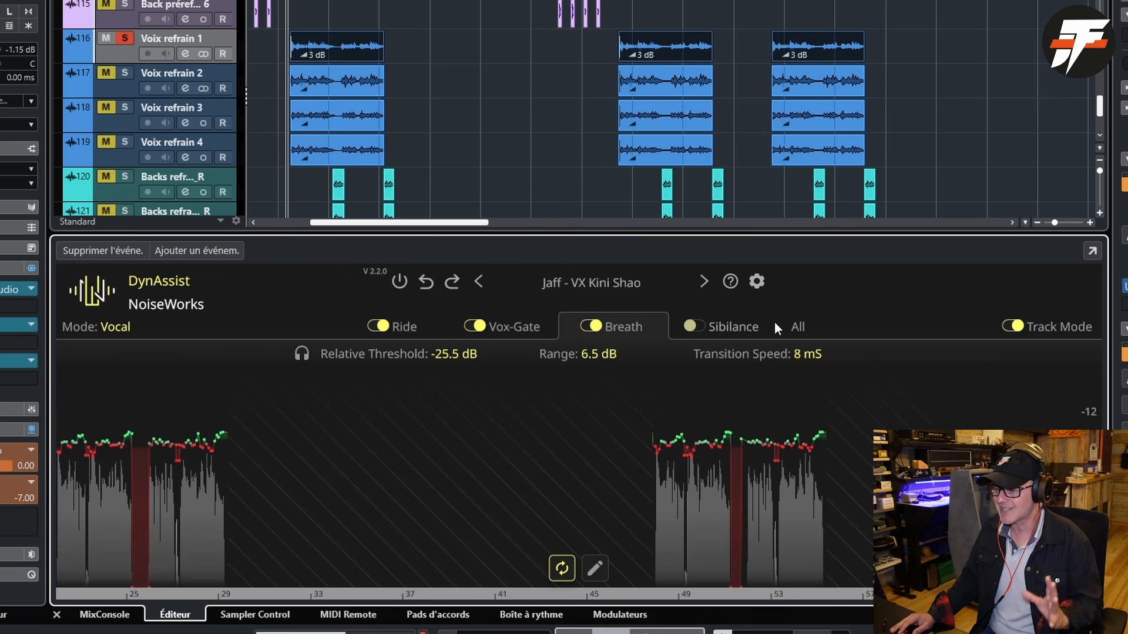
Step: Enable Sibilance and set its relative threshold to -12.0 dB, transition speed to 7 ms and range to 11.5 dB while playing the soloed vocal
left_click(725, 327)
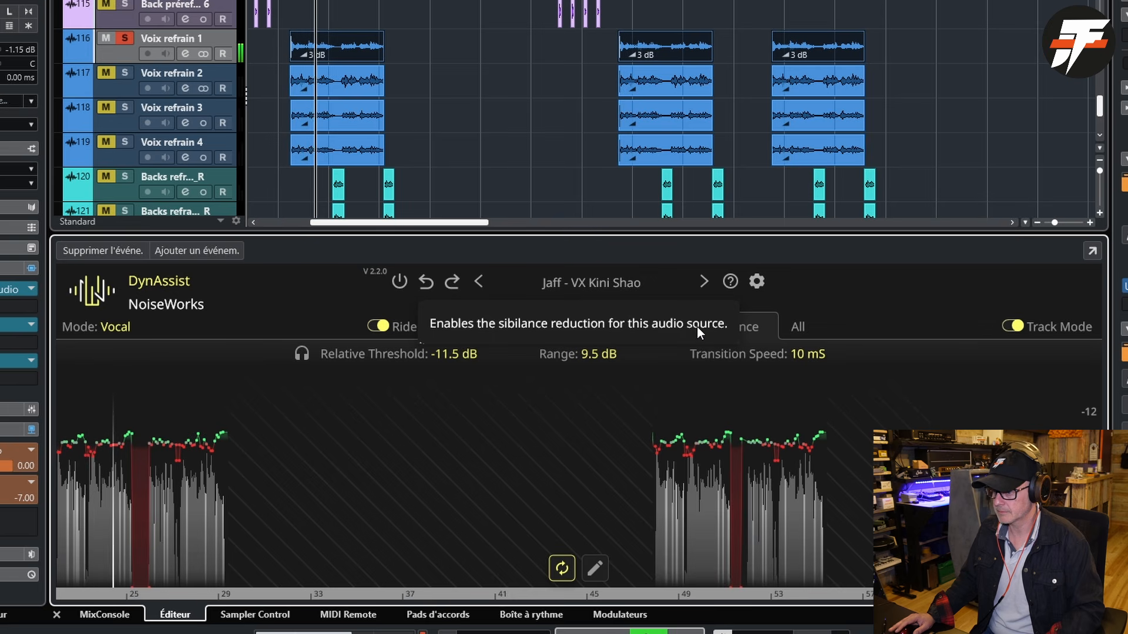
left_click(697, 327)
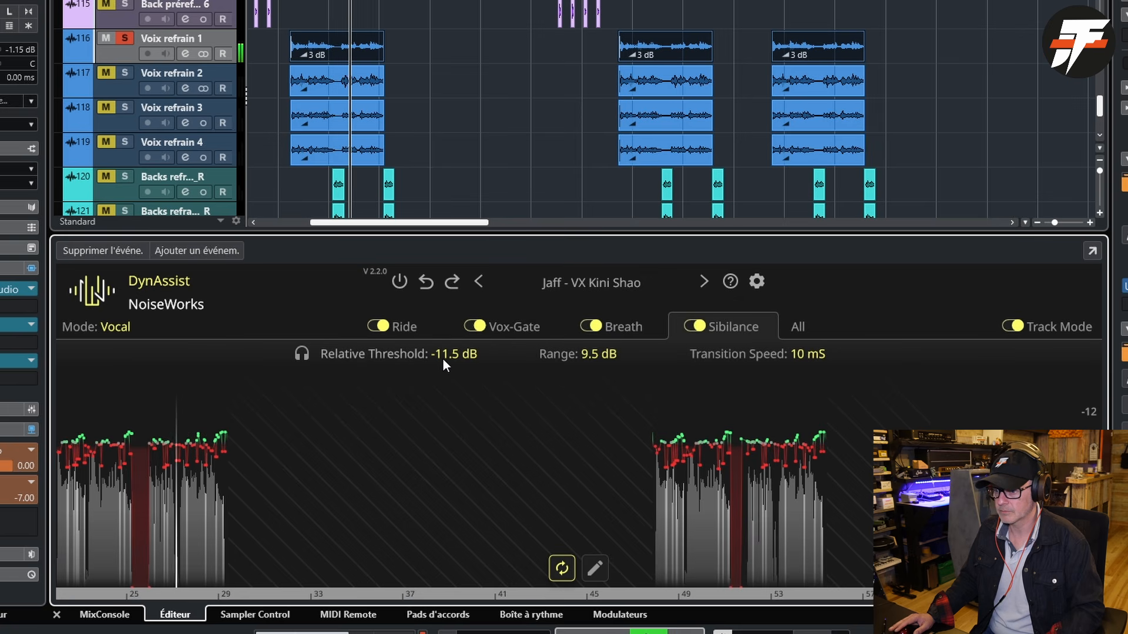
left_click_drag(443, 358, 443, 371)
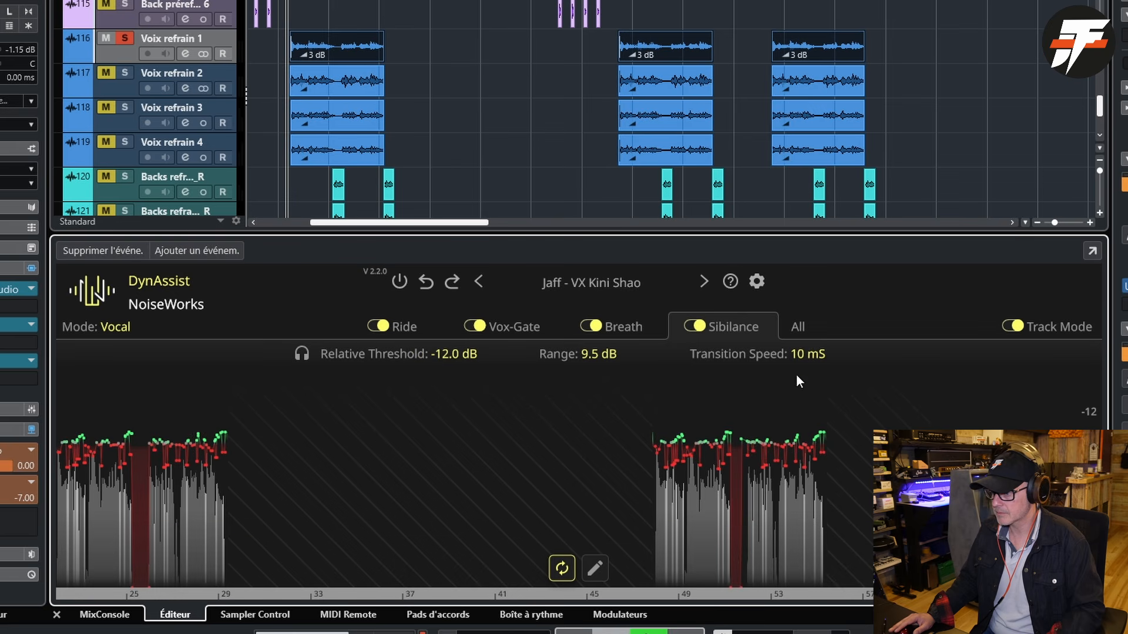
left_click_drag(797, 357, 797, 361)
key("space")
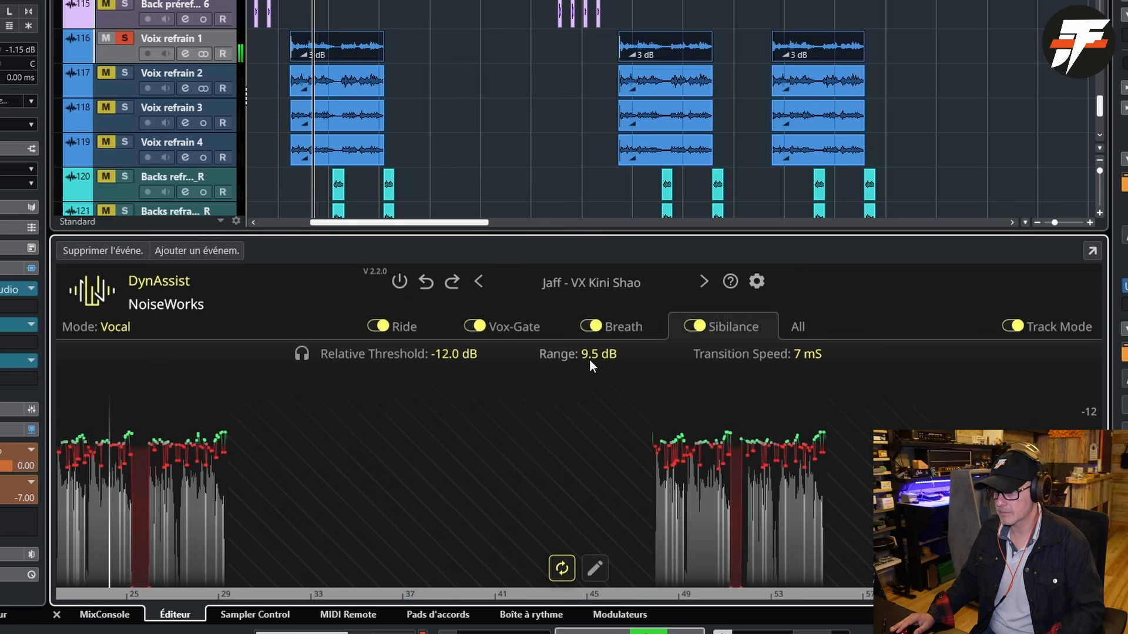
left_click_drag(590, 358, 590, 352)
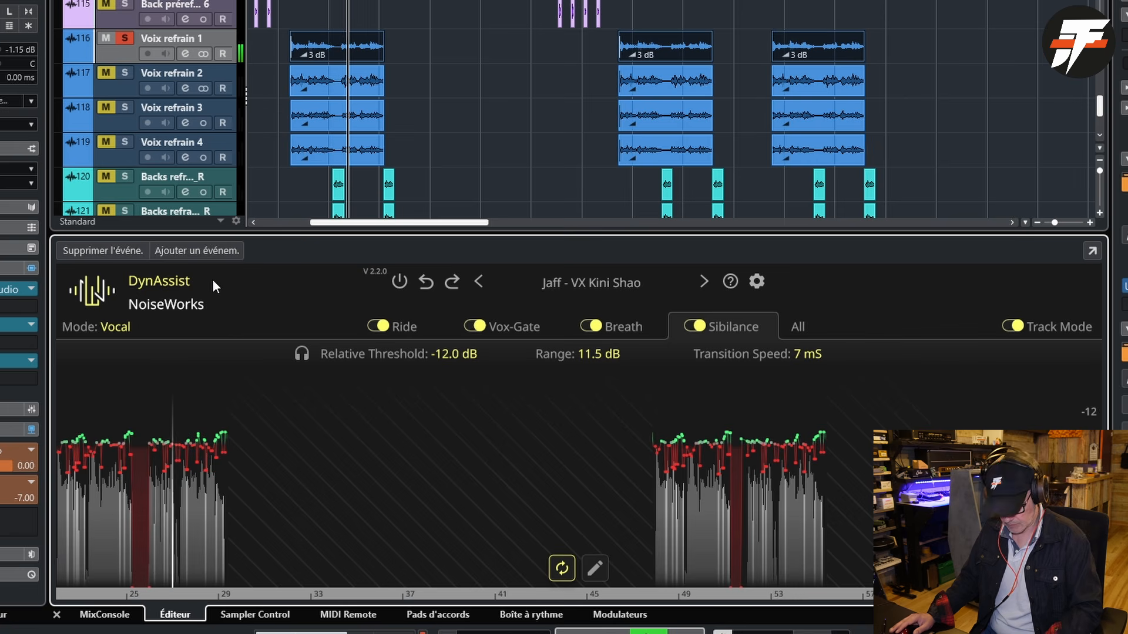
Step: Unsolo Voix refrain 1 and raise the Ride target loudness to -29.0 LUFS
key("s")
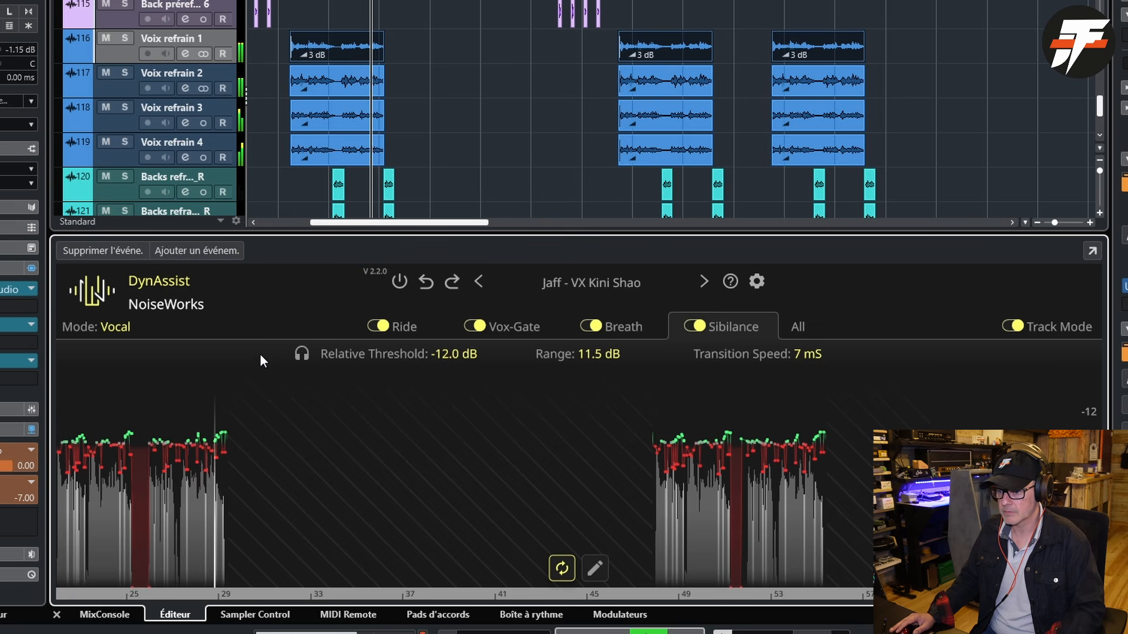
left_click(396, 325)
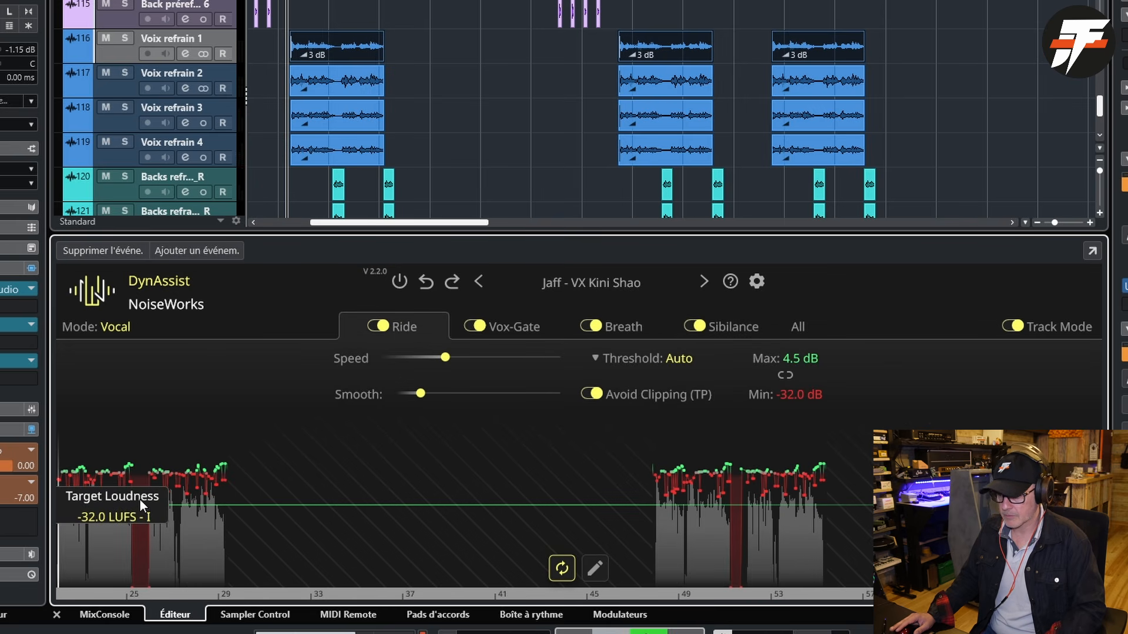
scroll(140, 500, "up", 3)
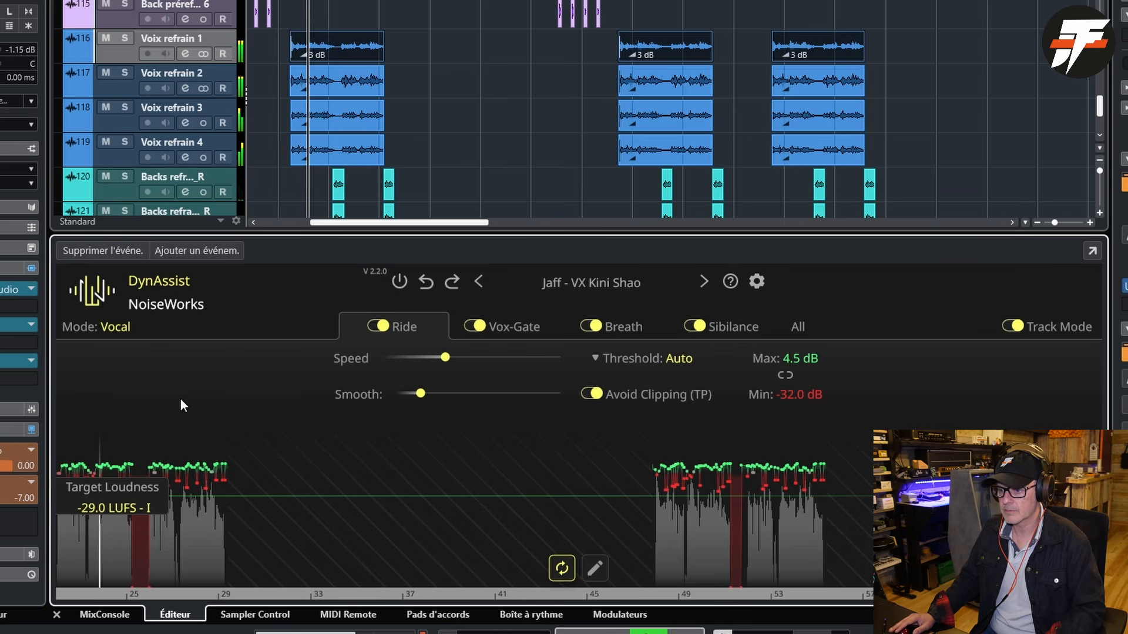
Step: Compare the vocals in the mix with DynAssist bypassed and active, and stop playback
left_click(401, 280)
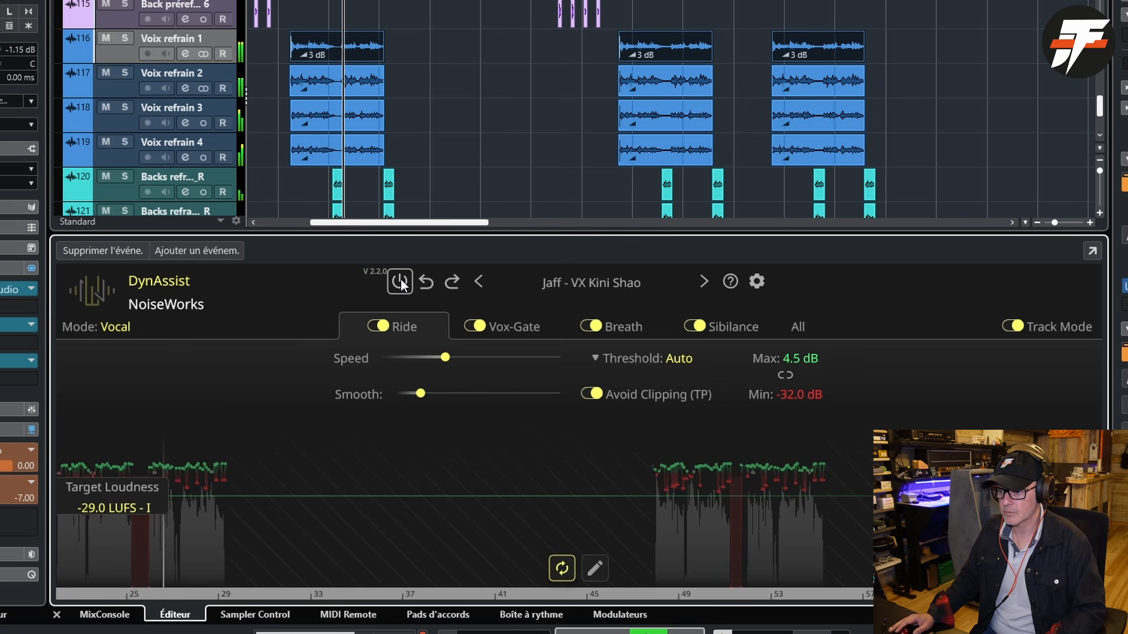
left_click(401, 279)
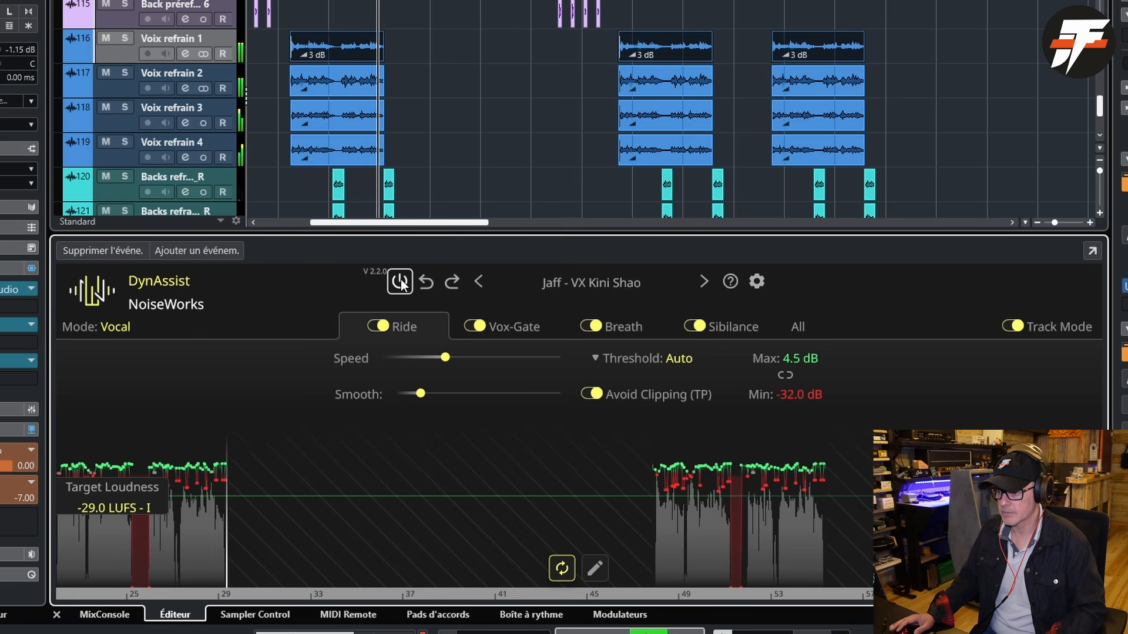
key("space")
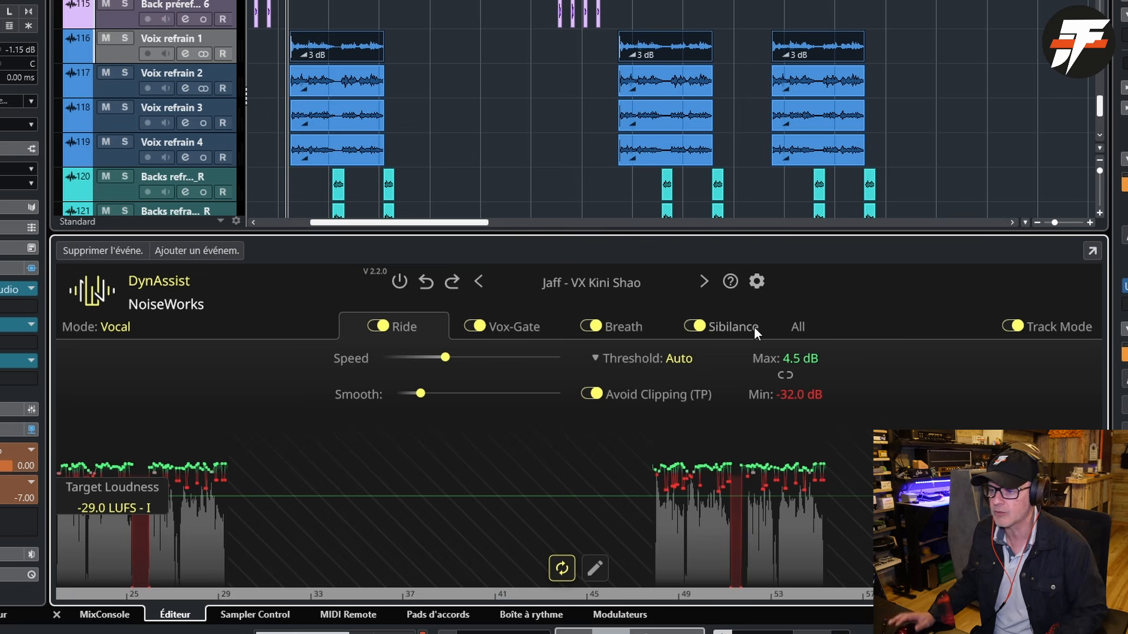
Step: Show the settings of all modules together and disable Ride, Vox-Gate, Breath and Sibilance during playback, finishing with playback stopped
key("space")
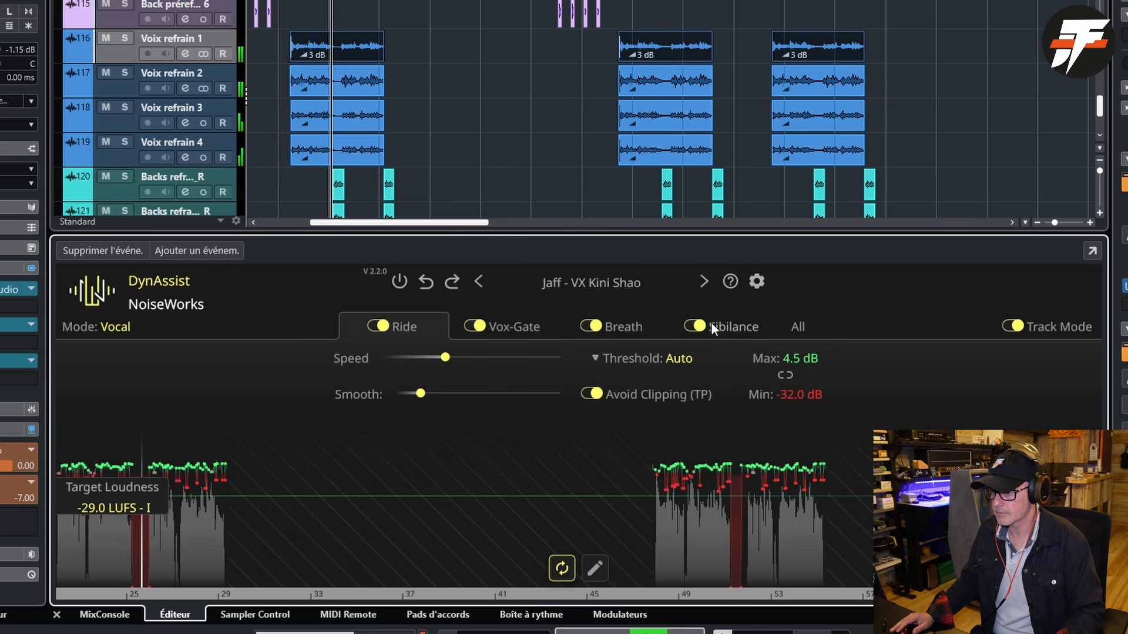
left_click(800, 327)
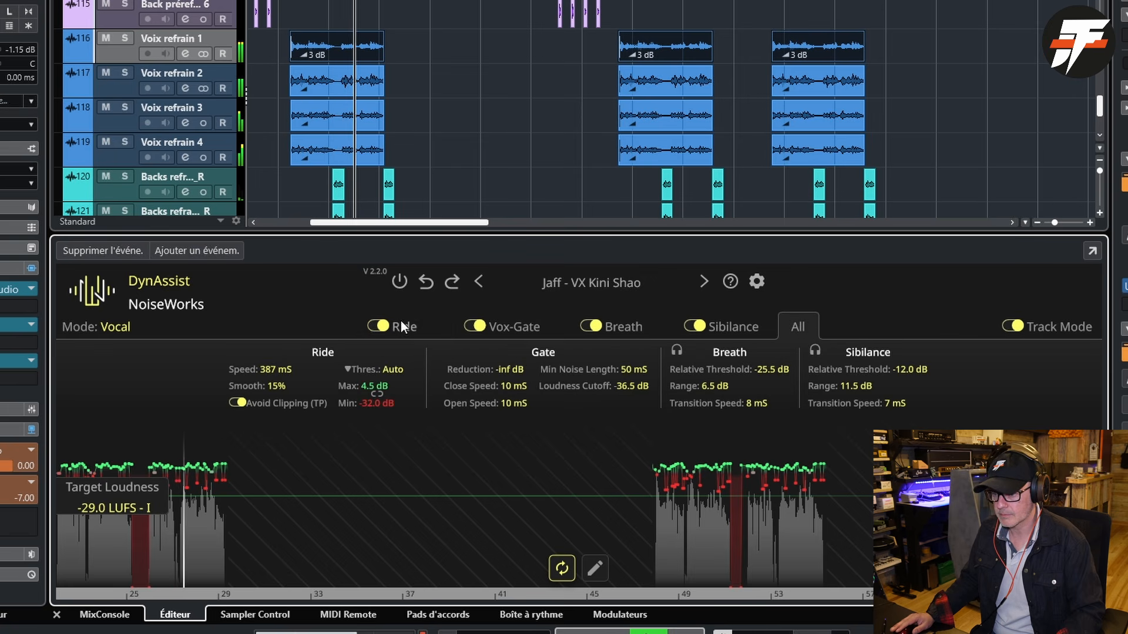
left_click(369, 328)
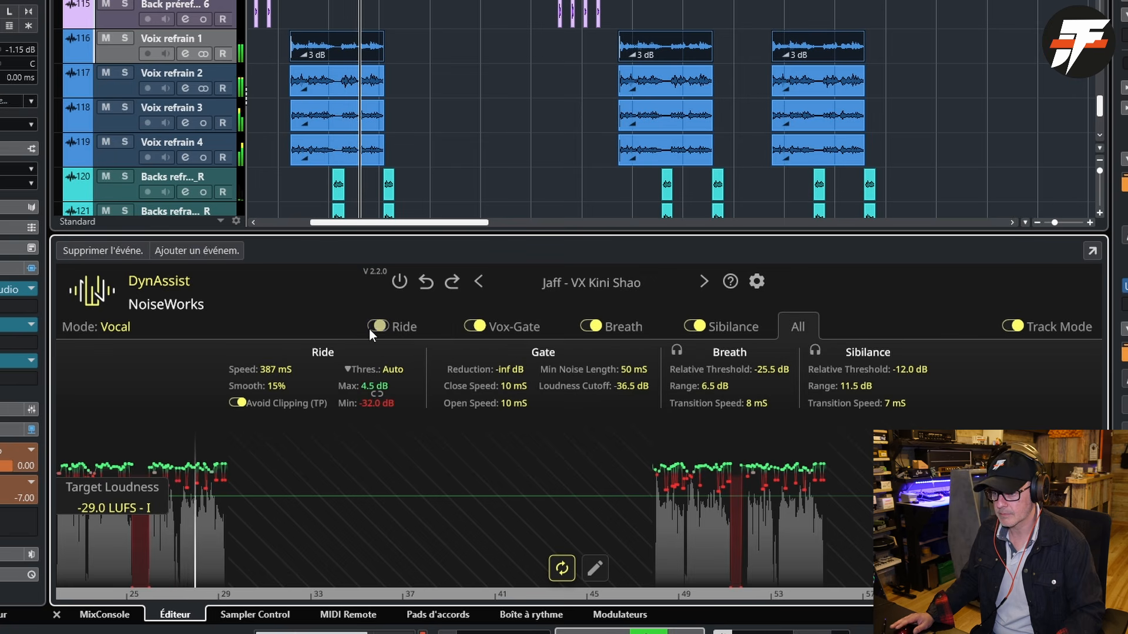
left_click(466, 332)
left_click(586, 327)
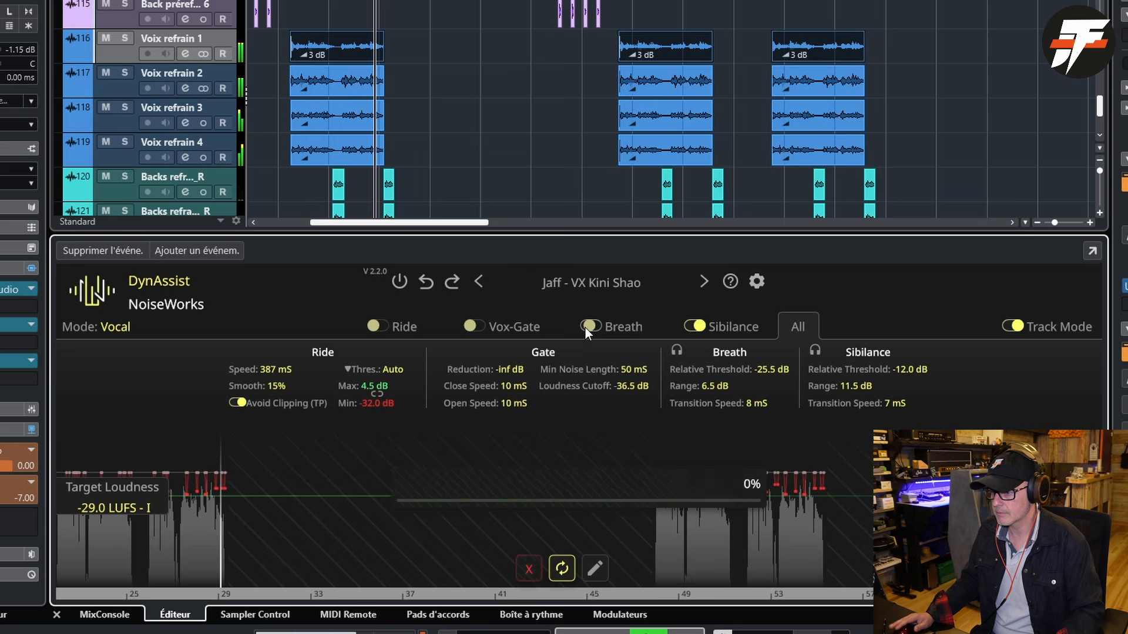
left_click(692, 328)
key("space")
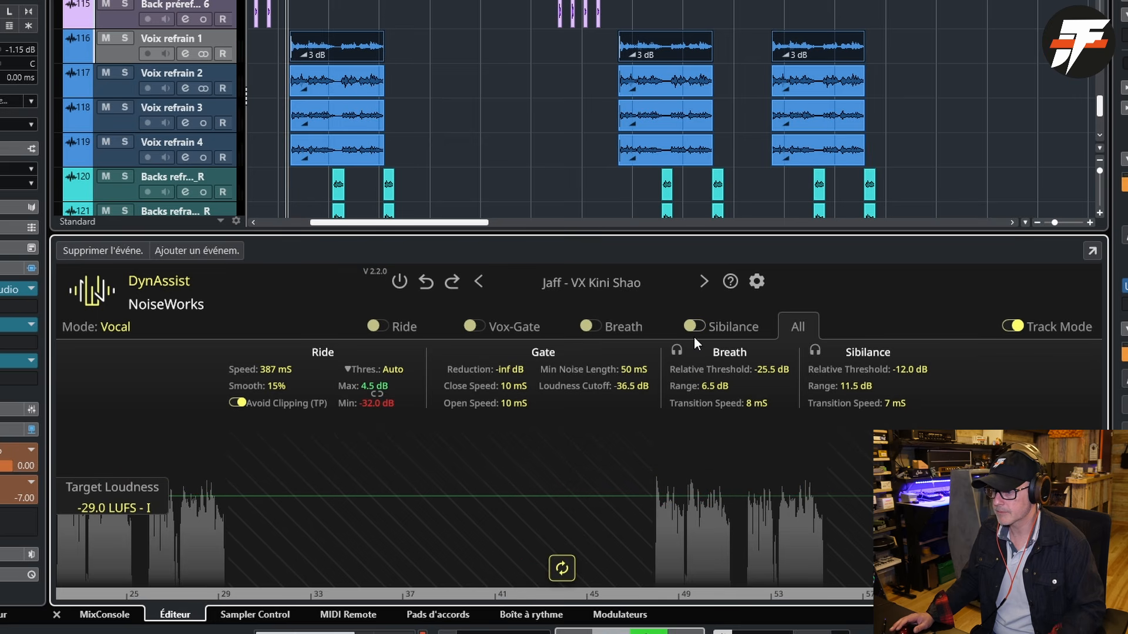
Step: Re-enable Sibilance, Breath, Vox-Gate and Ride one after another while the mix plays, and stop playback
key("space")
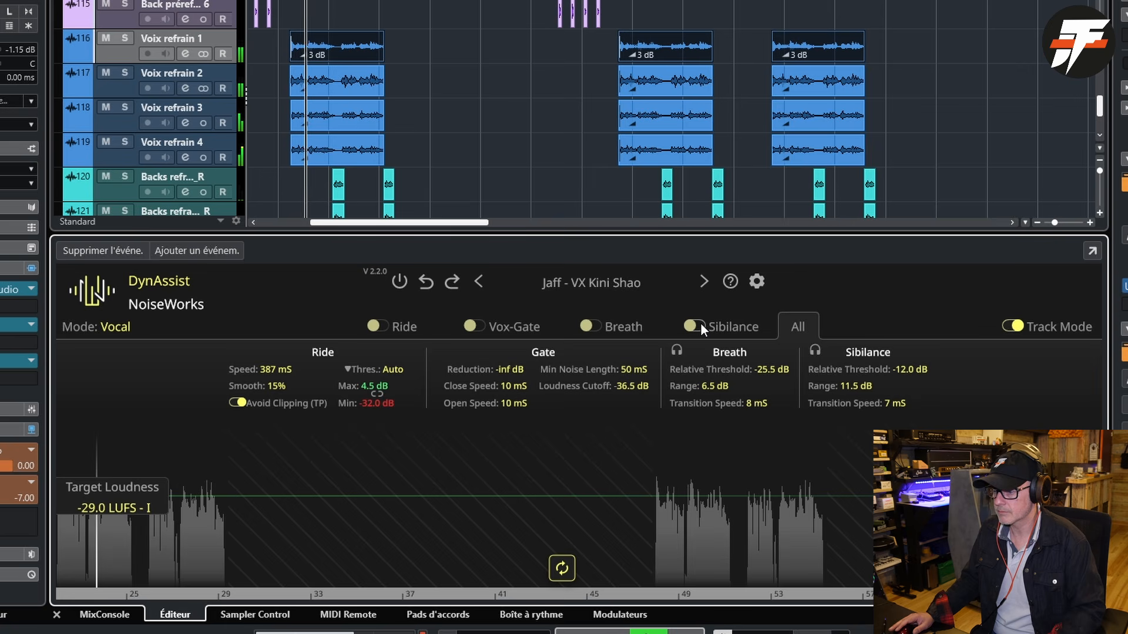
left_click(699, 324)
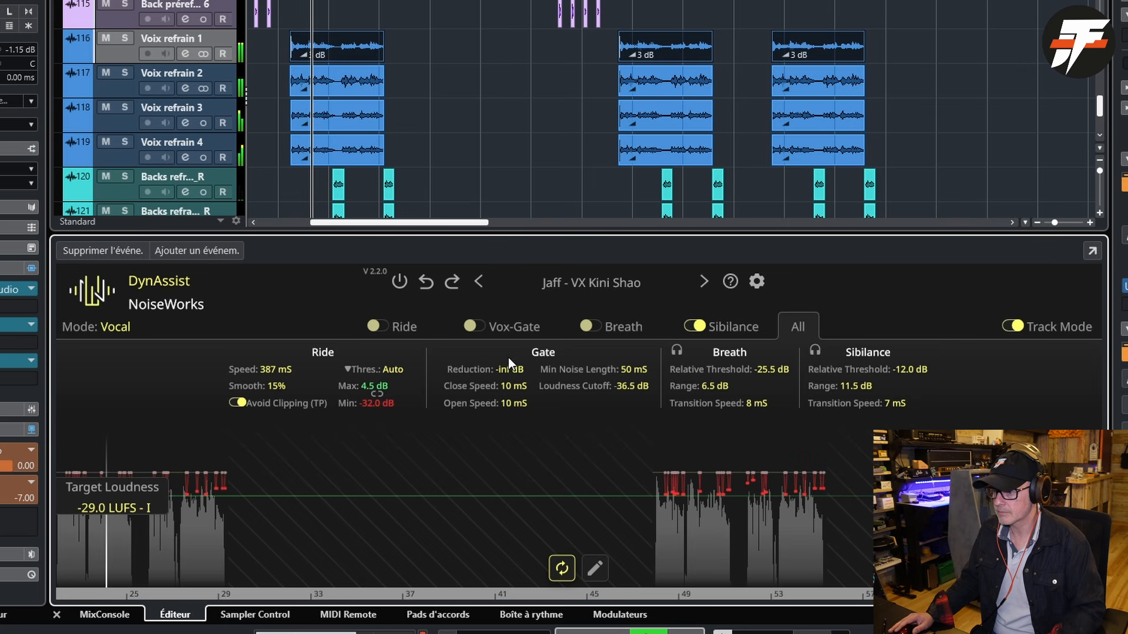
left_click(592, 325)
left_click(477, 325)
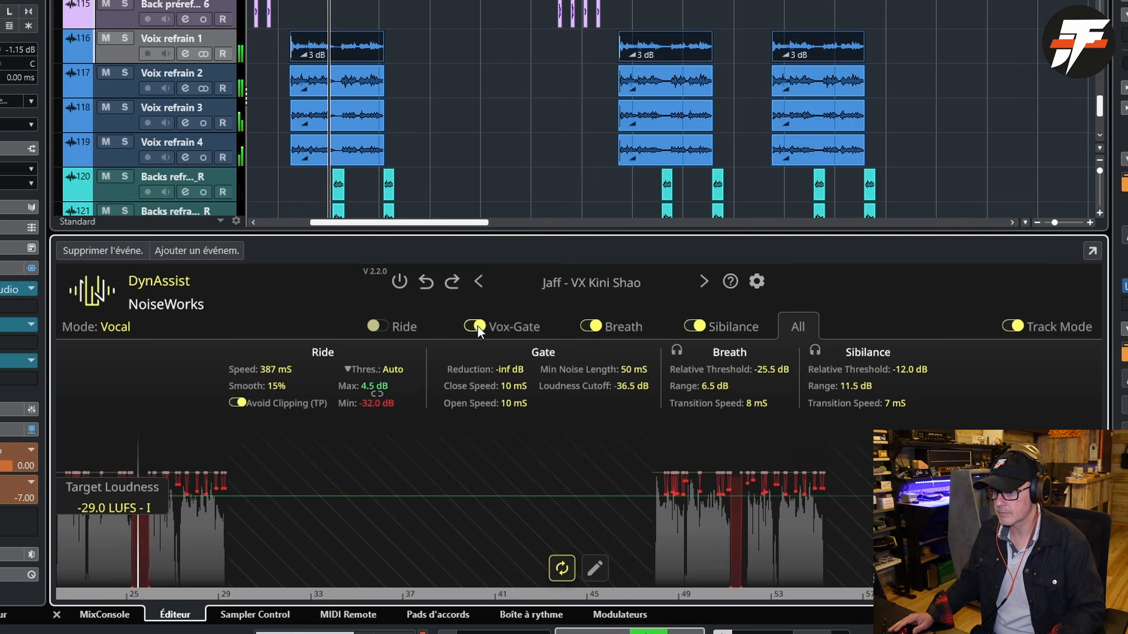
left_click(387, 323)
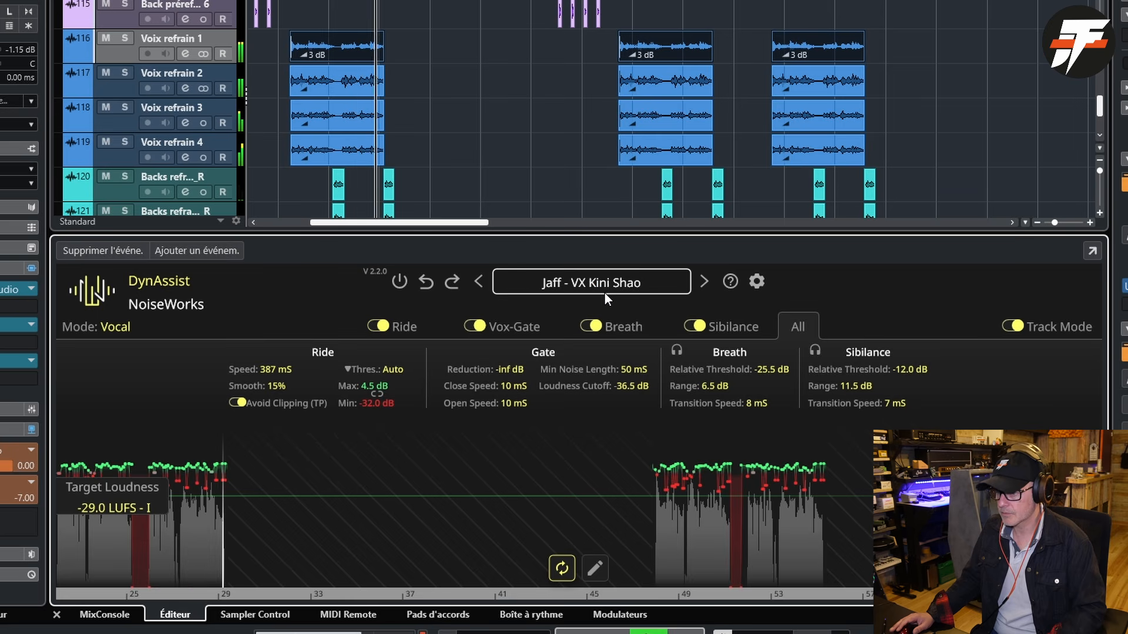
key("space")
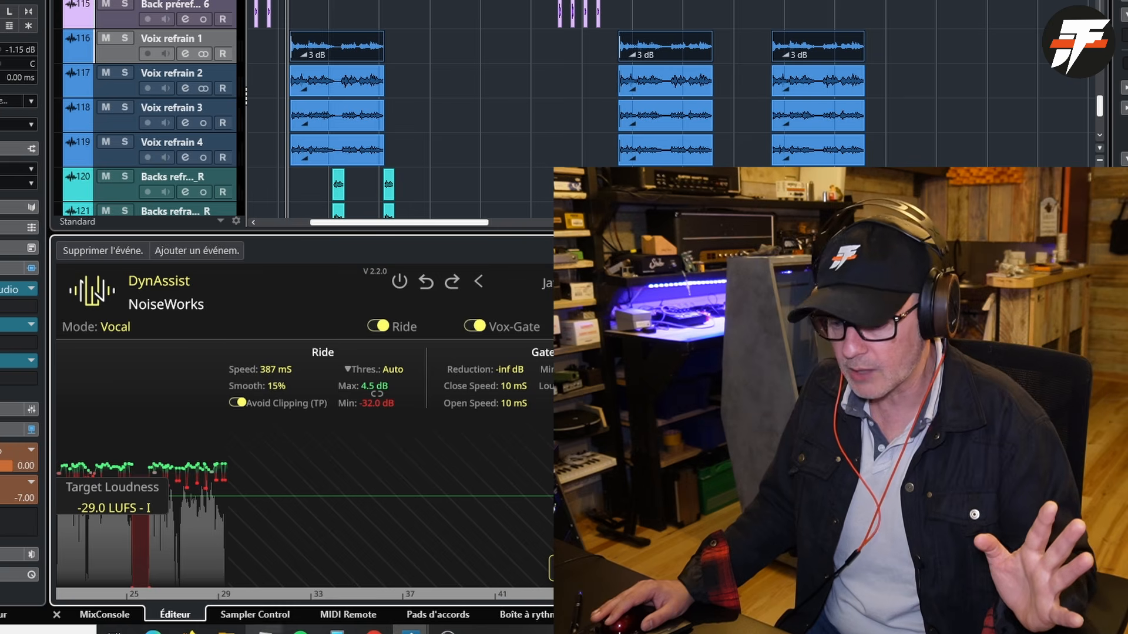
Step: Switch to the DynAssist manual to consult its section 7.3 on Breath
left_click(189, 630)
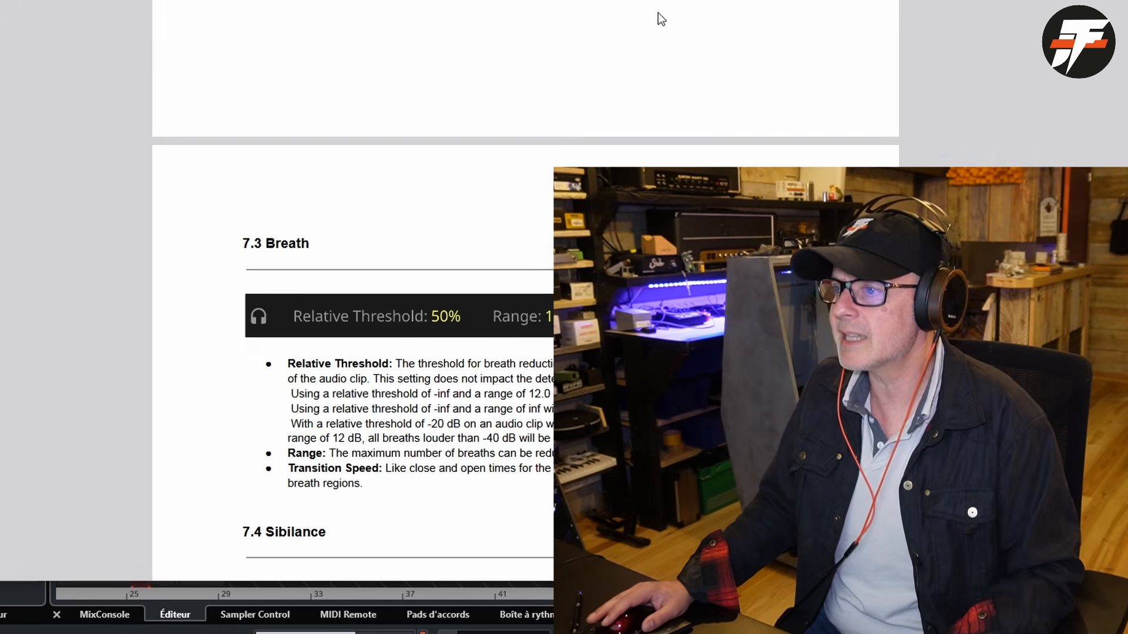